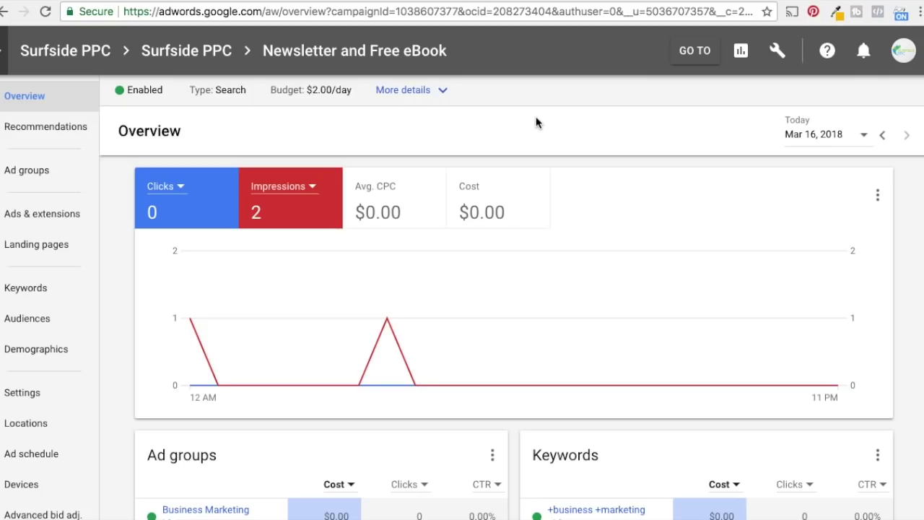
{"action": "left_click", "coordinate": [778, 51]}
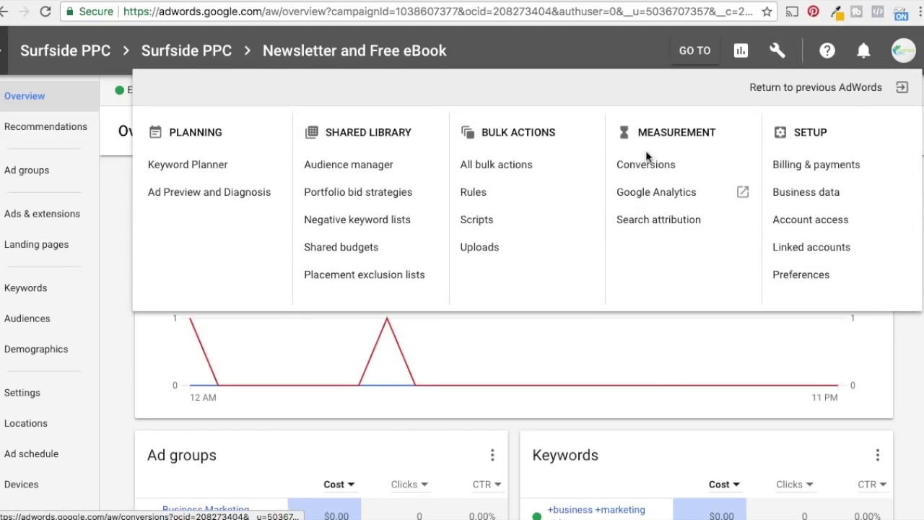
{"action": "left_click", "coordinate": [514, 52]}
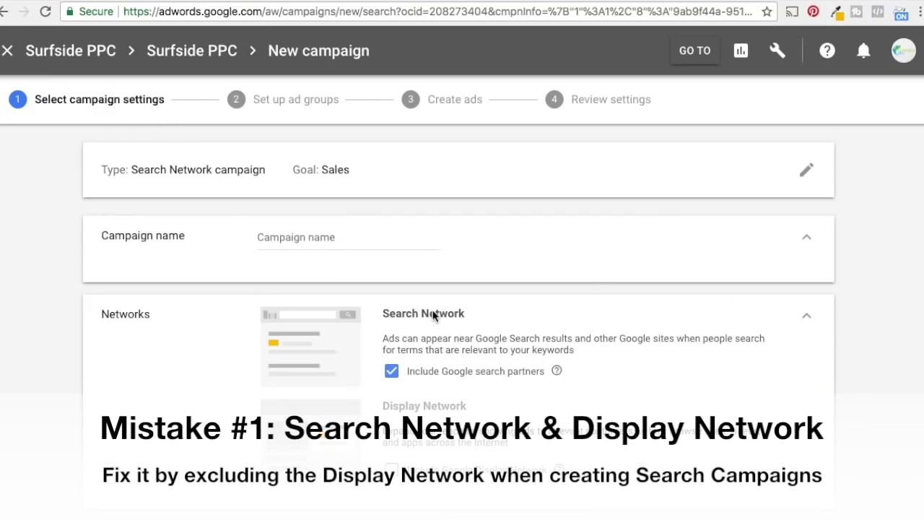
- Toggle the Google search partners option and exclude the Google Display Network in the new search campaign's network settings
{"action": "scroll", "coordinate": [444, 410], "scroll_direction": "down", "scroll_amount": 1}
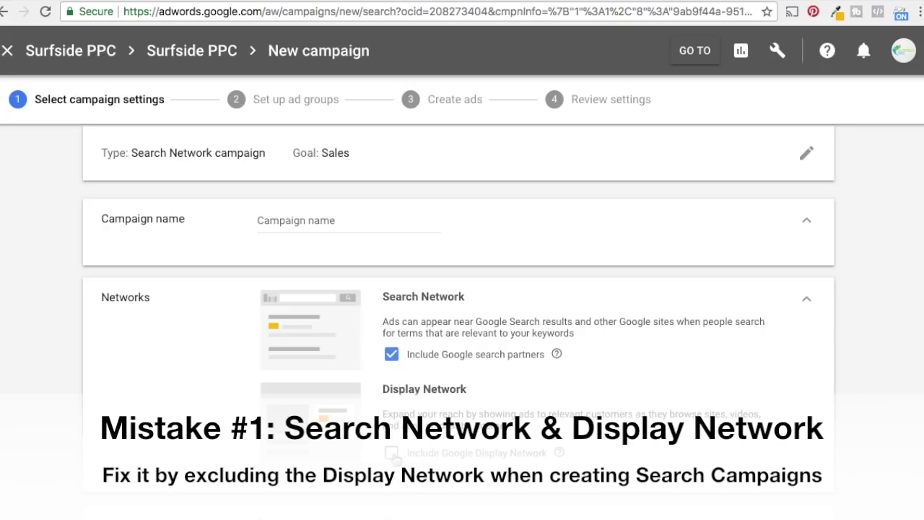
{"action": "left_click", "coordinate": [391, 356]}
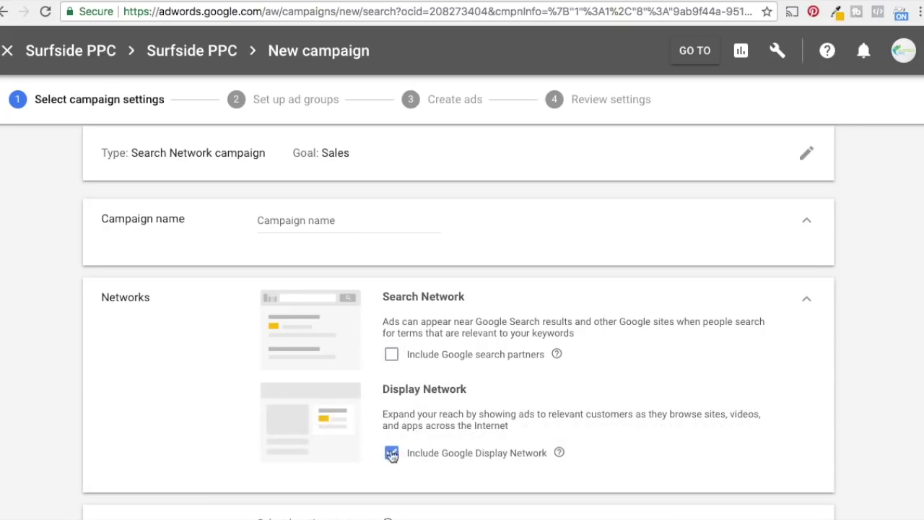
{"action": "left_click", "coordinate": [392, 358]}
{"action": "left_click", "coordinate": [391, 453]}
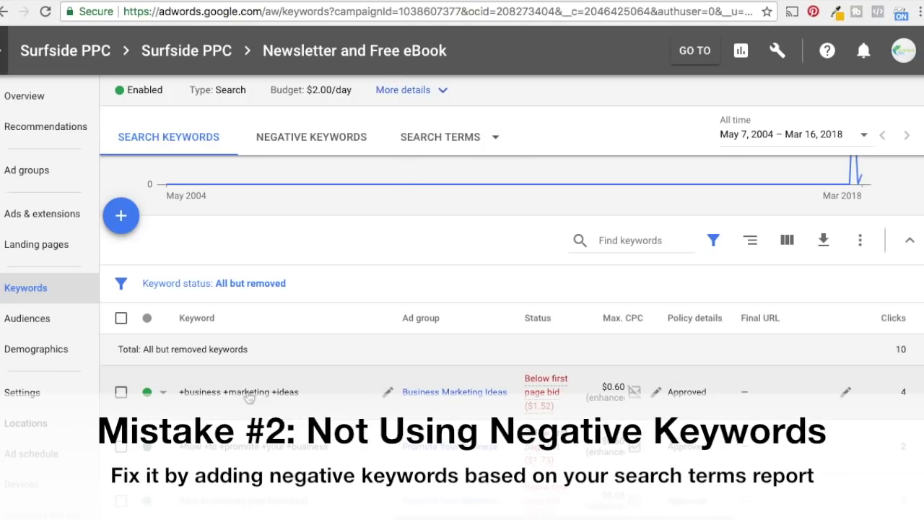
- Review the Newsletter and Free eBook campaign's search keywords and open its negative keywords list
{"action": "scroll", "coordinate": [246, 405], "scroll_direction": "down", "scroll_amount": 1}
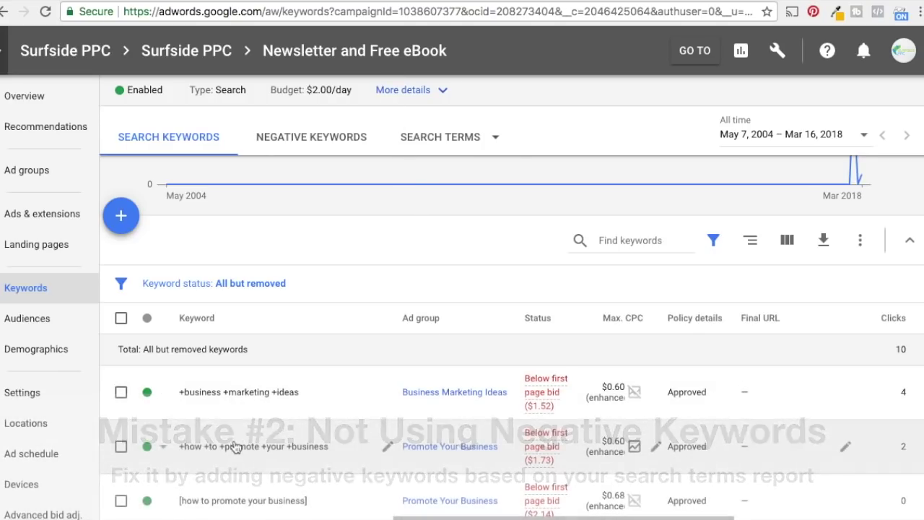
{"action": "scroll", "coordinate": [267, 400], "scroll_direction": "down", "scroll_amount": 1}
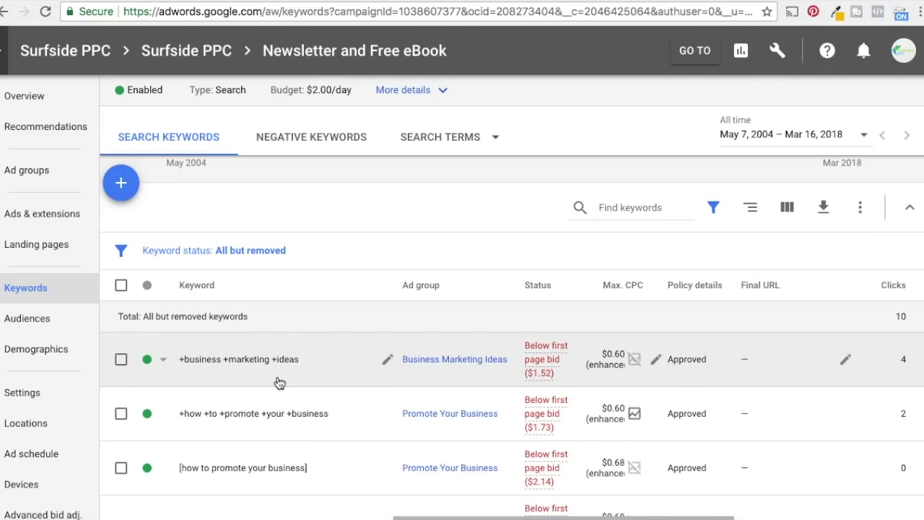
{"action": "scroll", "coordinate": [329, 269], "scroll_direction": "up", "scroll_amount": 1}
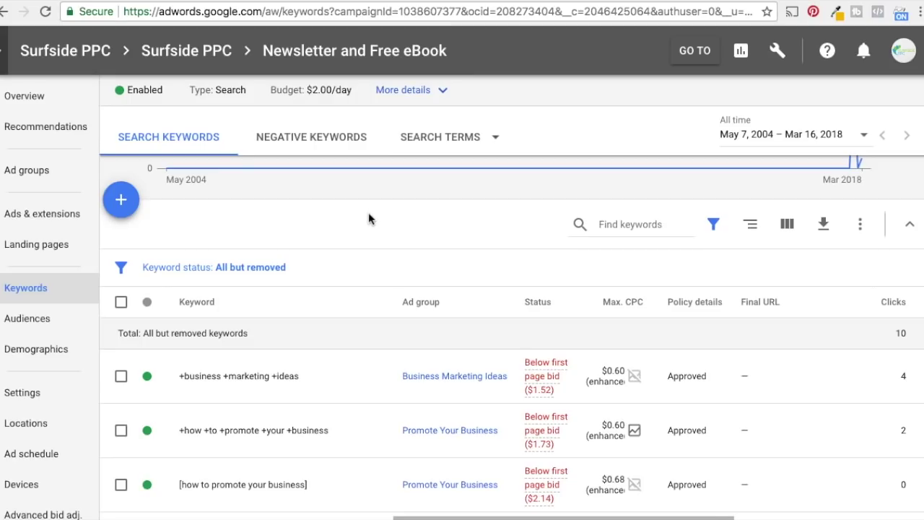
{"action": "left_click", "coordinate": [297, 144]}
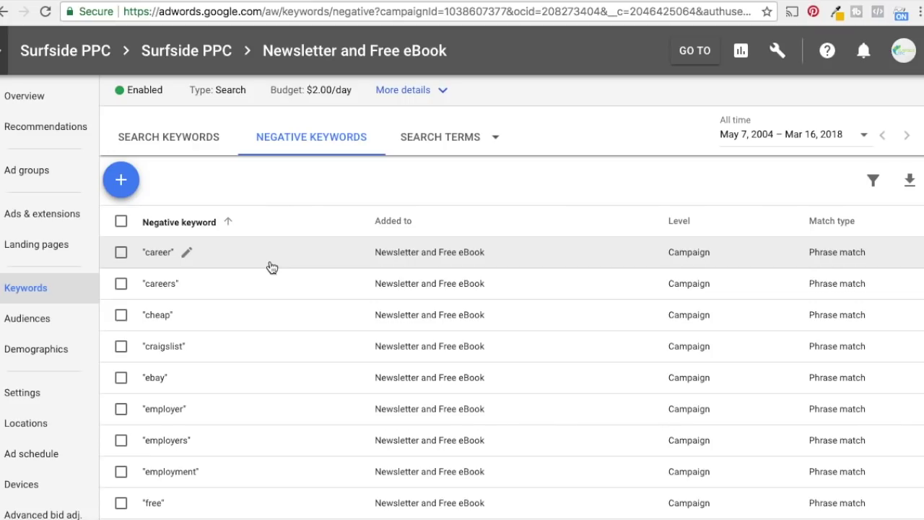
- Look at the TechWyse article "75 Effective Negative Keywords to Include in All AdWords Campaigns" and return to the campaign's negative keywords
{"action": "left_click", "coordinate": [326, 2]}
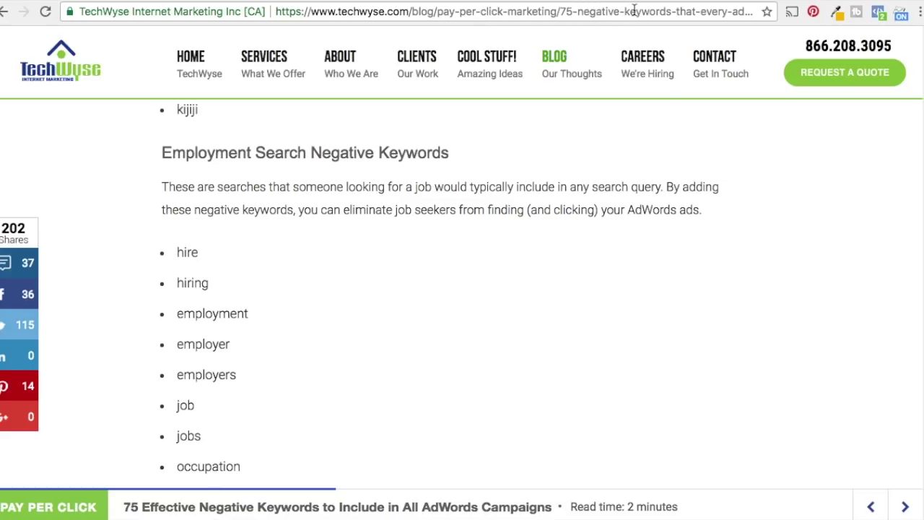
{"action": "scroll", "coordinate": [505, 231], "scroll_direction": "up", "scroll_amount": 15}
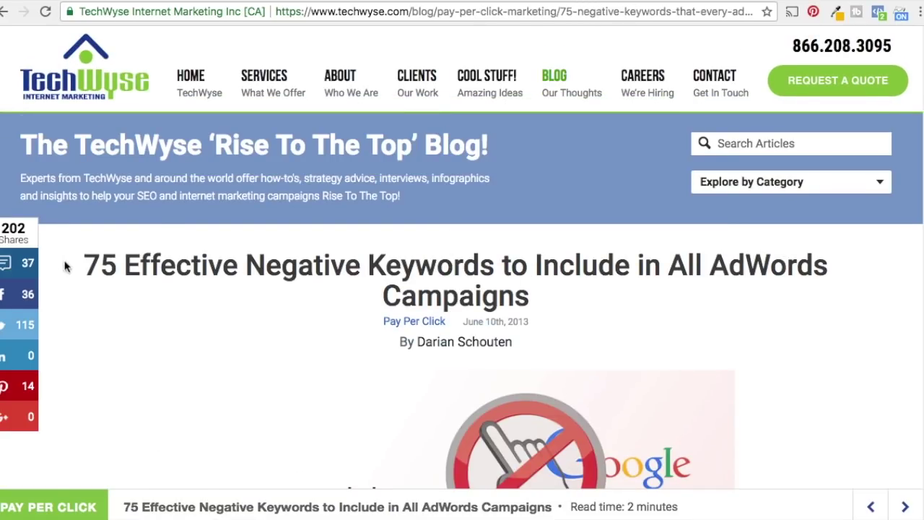
{"action": "left_click_drag", "start_coordinate": [83, 266], "coordinate": [415, 267]}
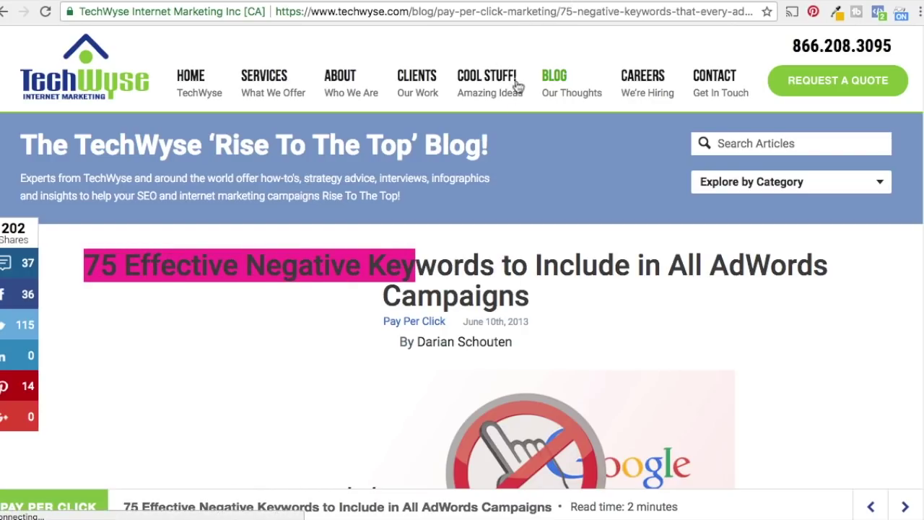
{"action": "scroll", "coordinate": [661, 266], "scroll_direction": "down", "scroll_amount": 2}
{"action": "key", "text": "ctrl+Tab"}
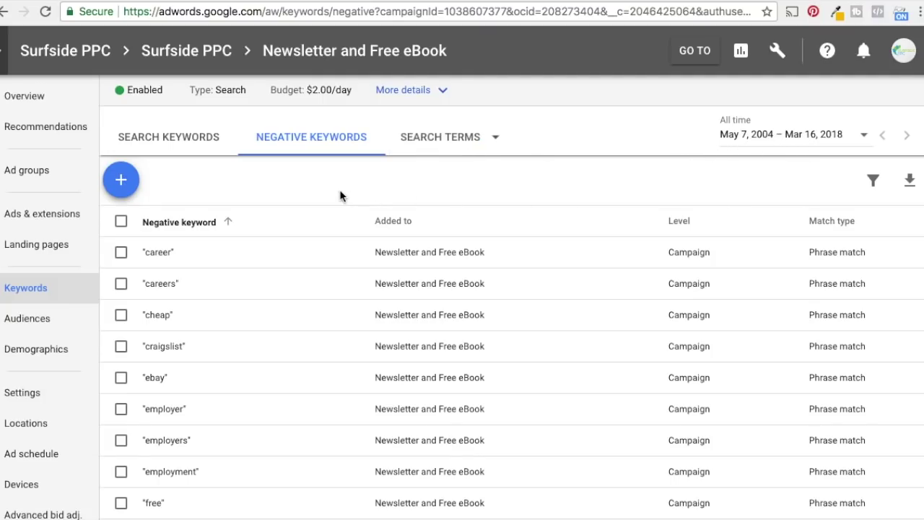
- Open the campaign's search terms report and look through the listed search terms
{"action": "left_click", "coordinate": [437, 138]}
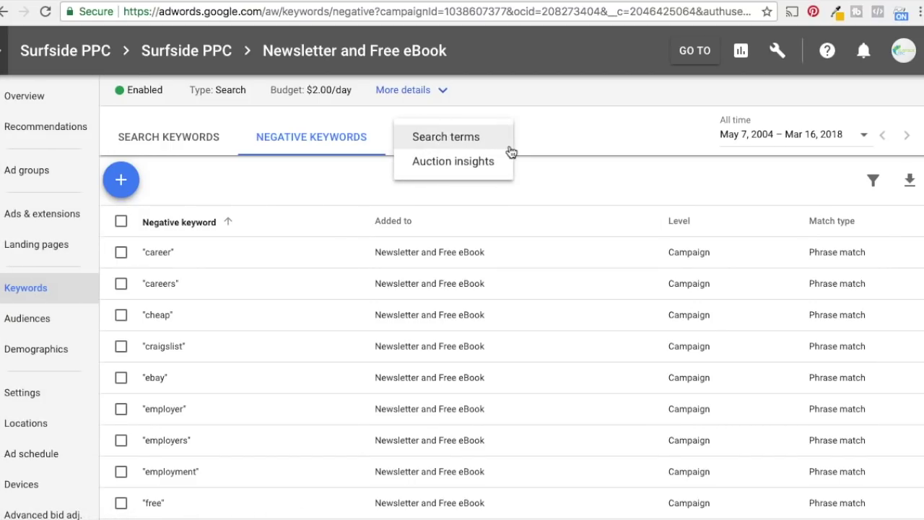
{"action": "left_click", "coordinate": [470, 142]}
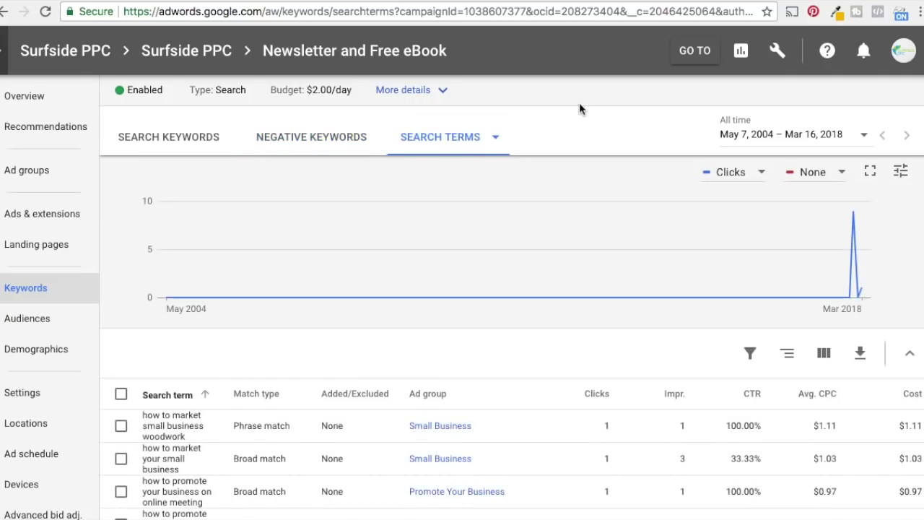
{"action": "scroll", "coordinate": [614, 231], "scroll_direction": "down", "scroll_amount": 5}
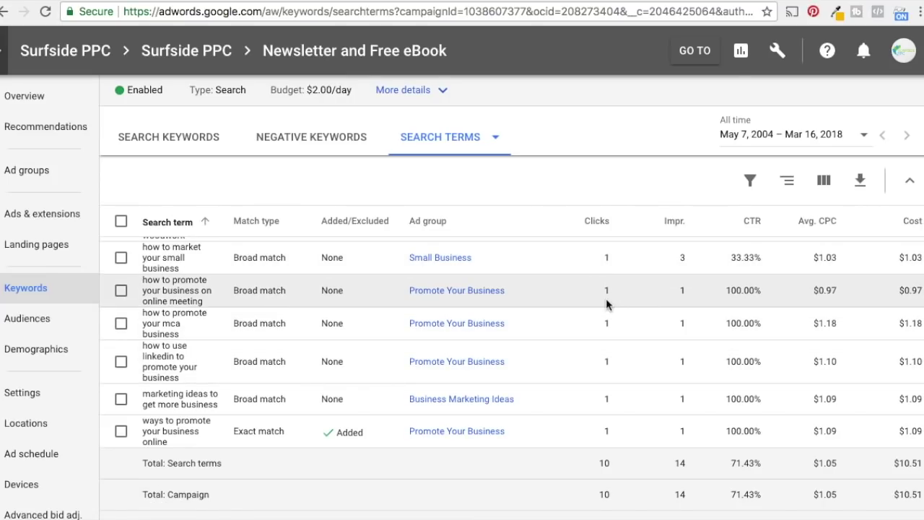
{"action": "scroll", "coordinate": [268, 334], "scroll_direction": "up", "scroll_amount": 2}
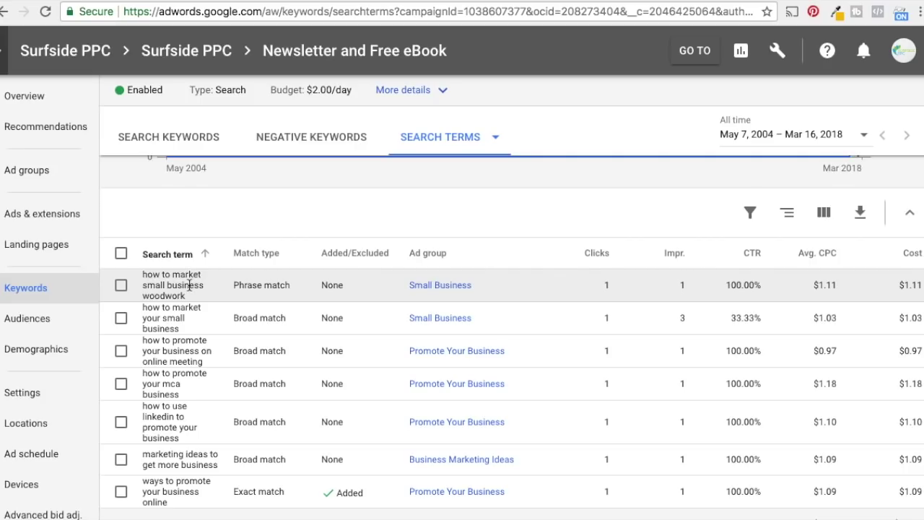
- Examine the search terms for negative keyword candidates, highlighting "woodwork" and "linkedin"
{"action": "left_click_drag", "start_coordinate": [186, 297], "coordinate": [144, 299]}
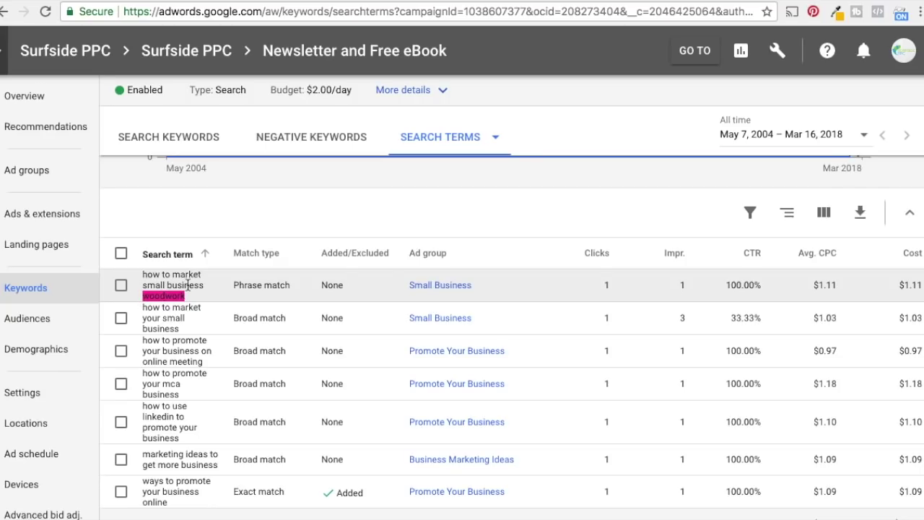
{"action": "left_click", "coordinate": [176, 323]}
{"action": "scroll", "coordinate": [174, 322], "scroll_direction": "down", "scroll_amount": 1}
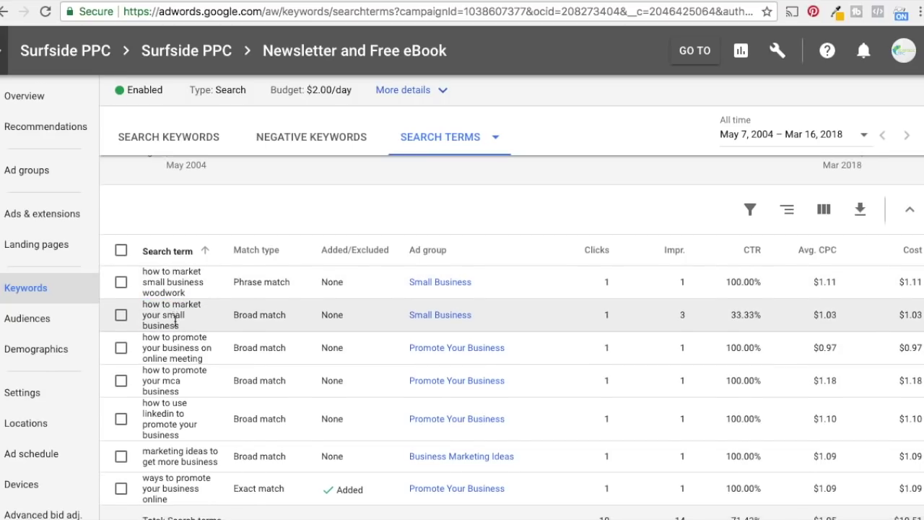
{"action": "scroll", "coordinate": [175, 322], "scroll_direction": "down", "scroll_amount": 1}
{"action": "left_click_drag", "start_coordinate": [143, 405], "coordinate": [175, 408]}
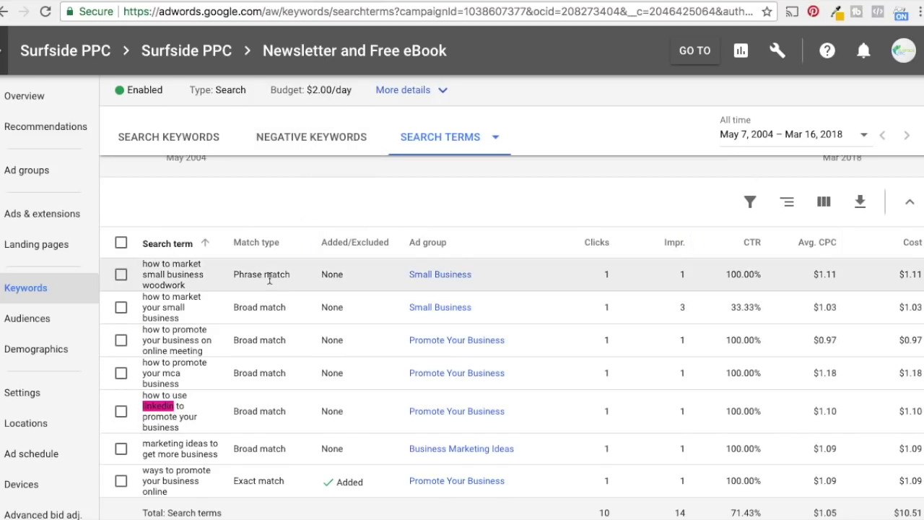
- Start adding new negative keywords at campaign level for Newsletter and Free eBook
{"action": "left_click", "coordinate": [318, 137]}
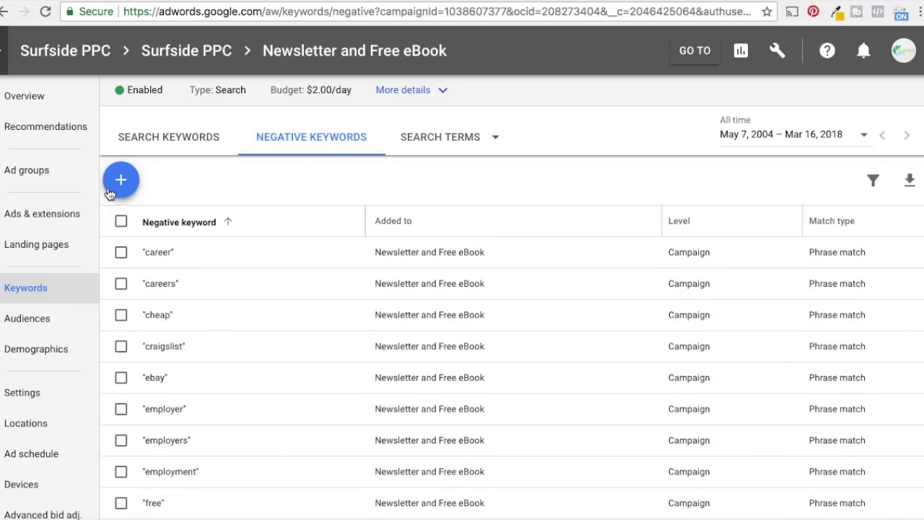
{"action": "left_click", "coordinate": [121, 181]}
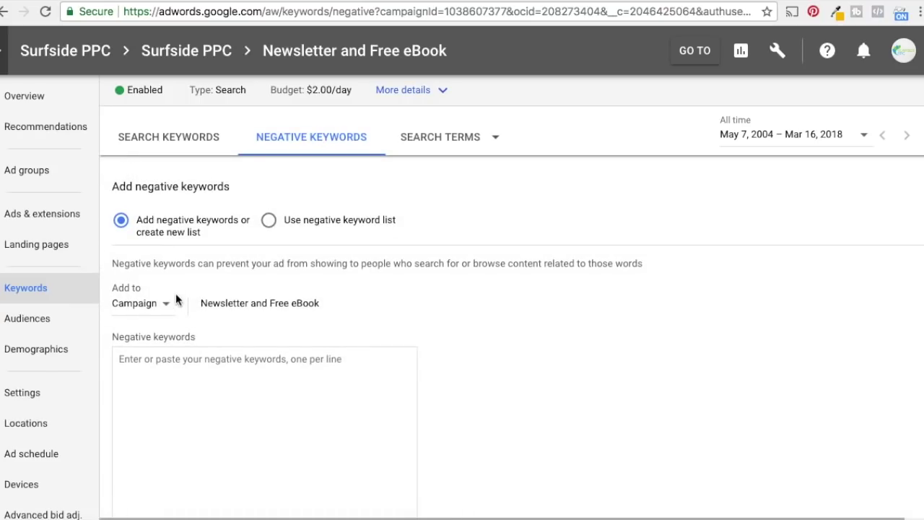
{"action": "scroll", "coordinate": [496, 351], "scroll_direction": "down", "scroll_amount": 2}
{"action": "scroll", "coordinate": [495, 352], "scroll_direction": "up", "scroll_amount": 2}
{"action": "left_click", "coordinate": [160, 305]}
{"action": "left_click", "coordinate": [161, 331]}
{"action": "left_click", "coordinate": [260, 369]}
- Enter "linkedin" in quotation marks as a phrase match negative keyword and save it to the campaign
{"action": "type", "text": "\"li"}
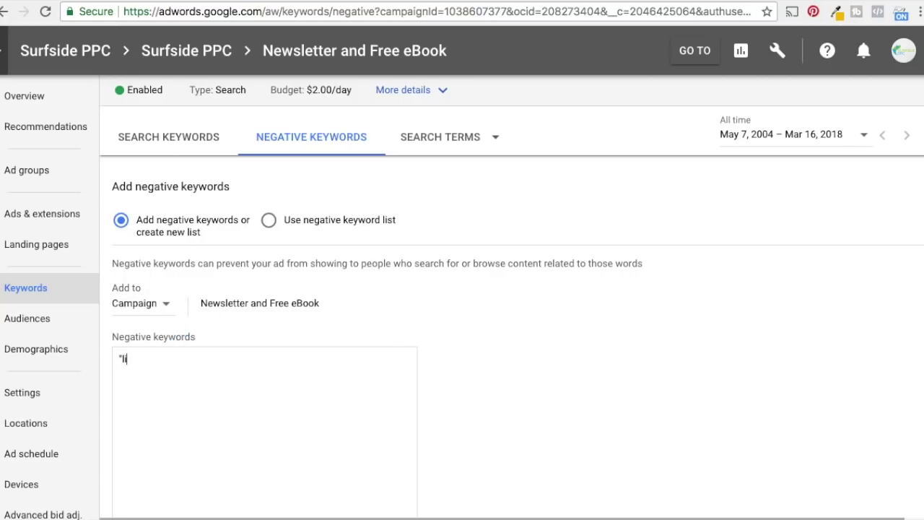
{"action": "type", "text": "nkedin\""}
{"action": "scroll", "coordinate": [528, 403], "scroll_direction": "down", "scroll_amount": 3}
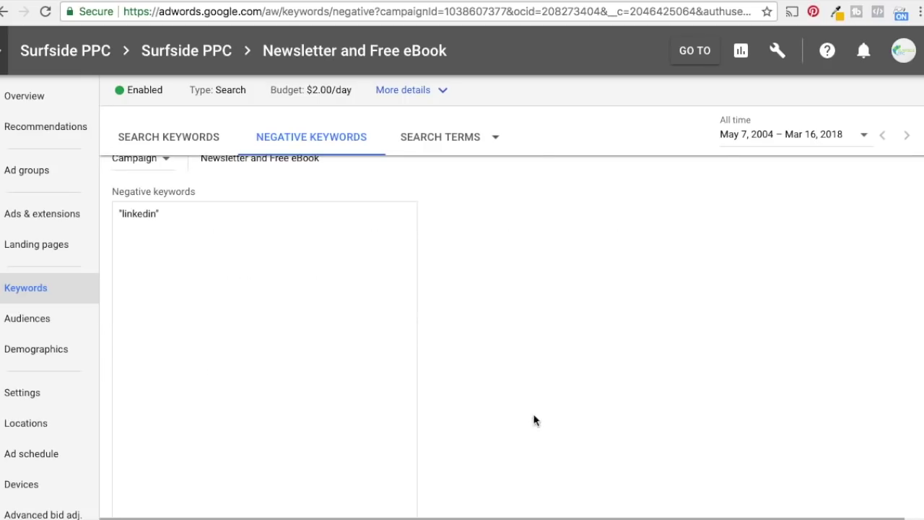
{"action": "scroll", "coordinate": [610, 346], "scroll_direction": "down", "scroll_amount": 1}
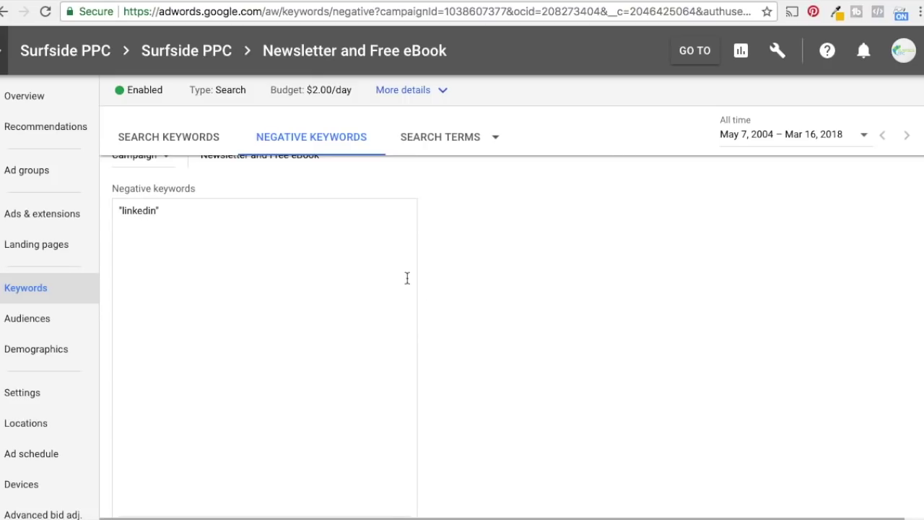
{"action": "scroll", "coordinate": [407, 278], "scroll_direction": "down", "scroll_amount": 5}
{"action": "left_click", "coordinate": [135, 459]}
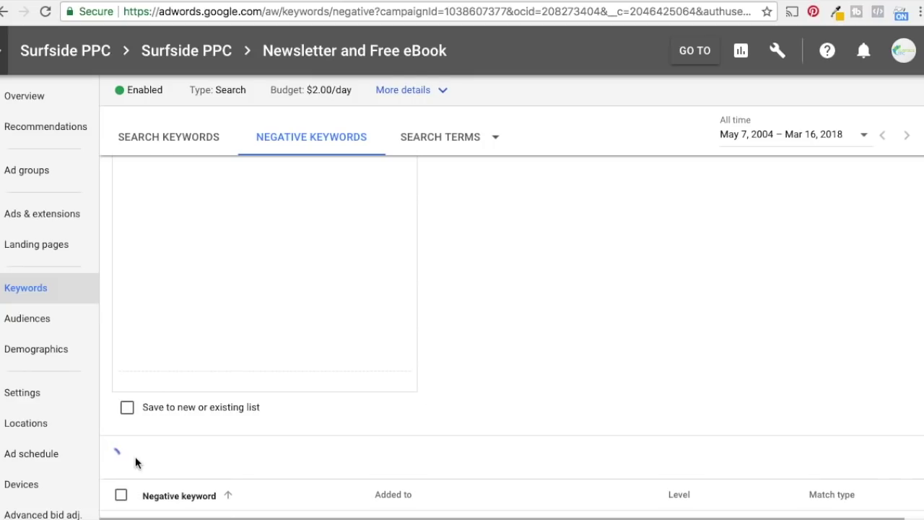
{"action": "scroll", "coordinate": [356, 276], "scroll_direction": "up", "scroll_amount": 5}
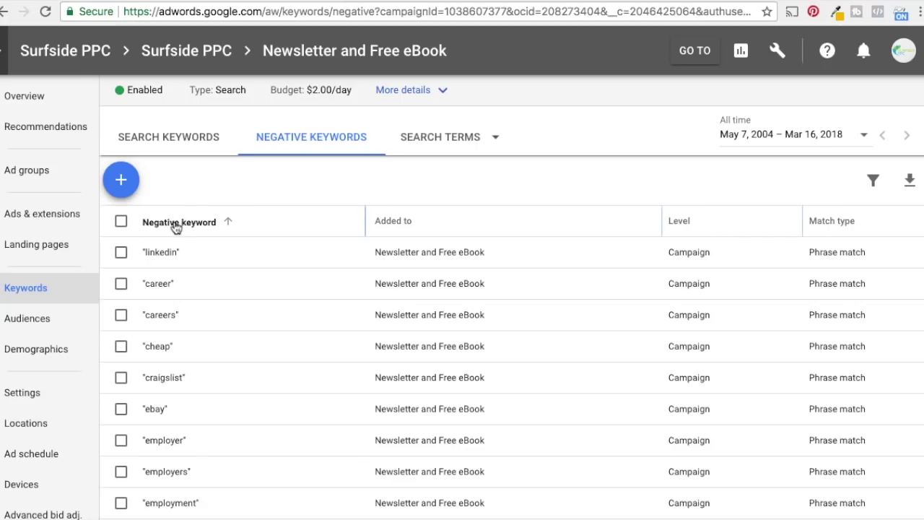
- Return to the campaign's search keywords and look through the list
{"action": "left_click", "coordinate": [179, 135]}
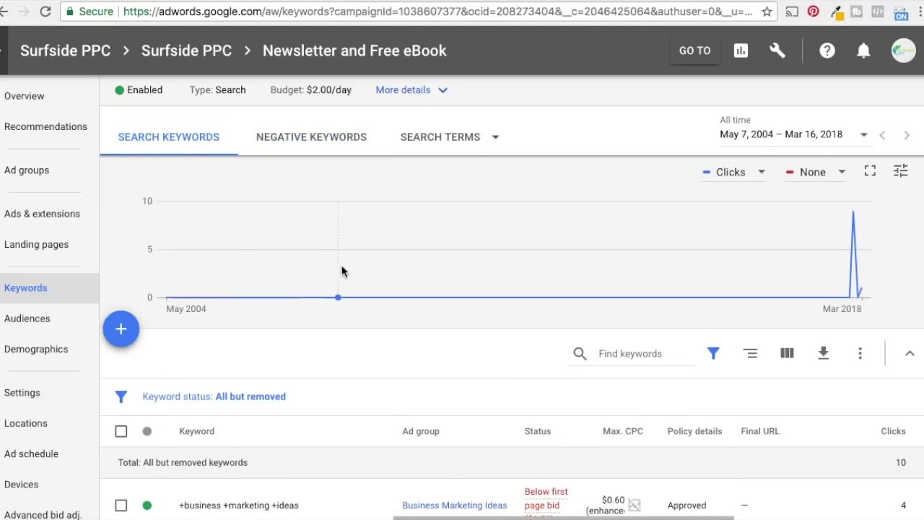
{"action": "scroll", "coordinate": [342, 270], "scroll_direction": "down", "scroll_amount": 3}
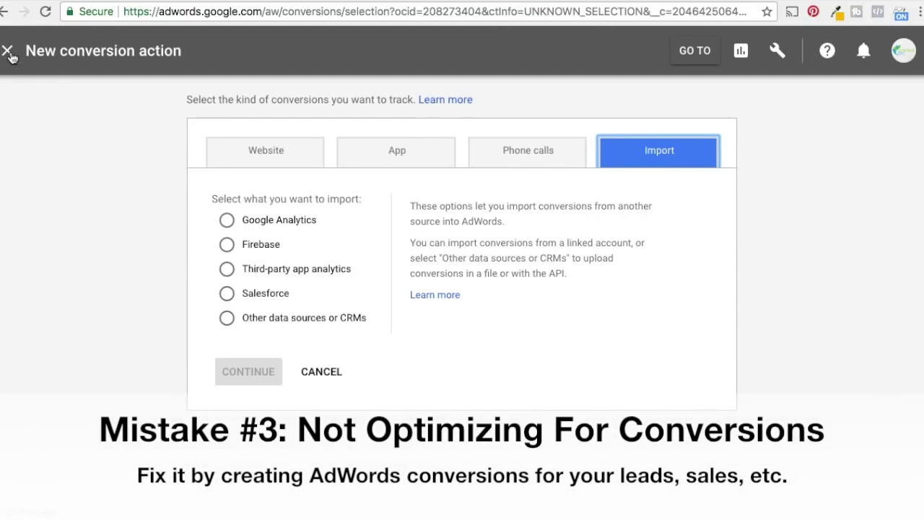
- Leave the conversion import options, reopen the account's Conversions page and start a new conversion action
{"action": "left_click", "coordinate": [7, 51]}
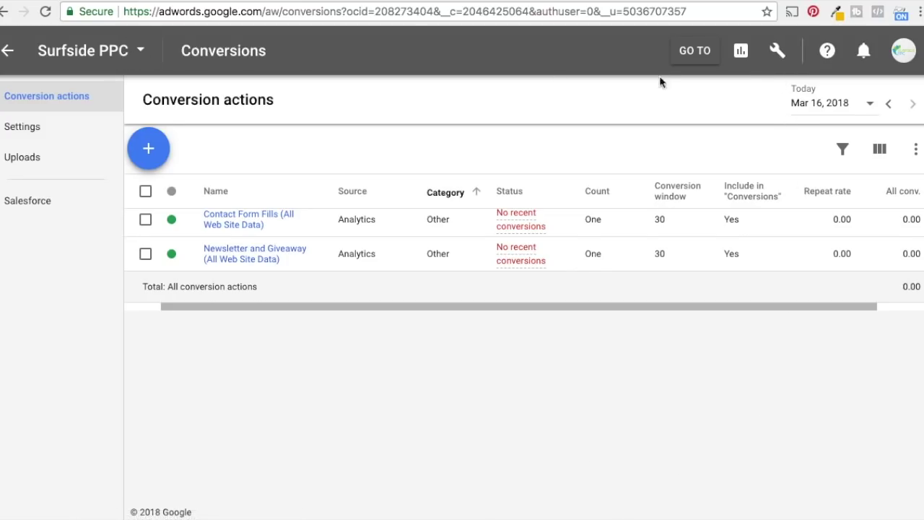
{"action": "left_click", "coordinate": [777, 50]}
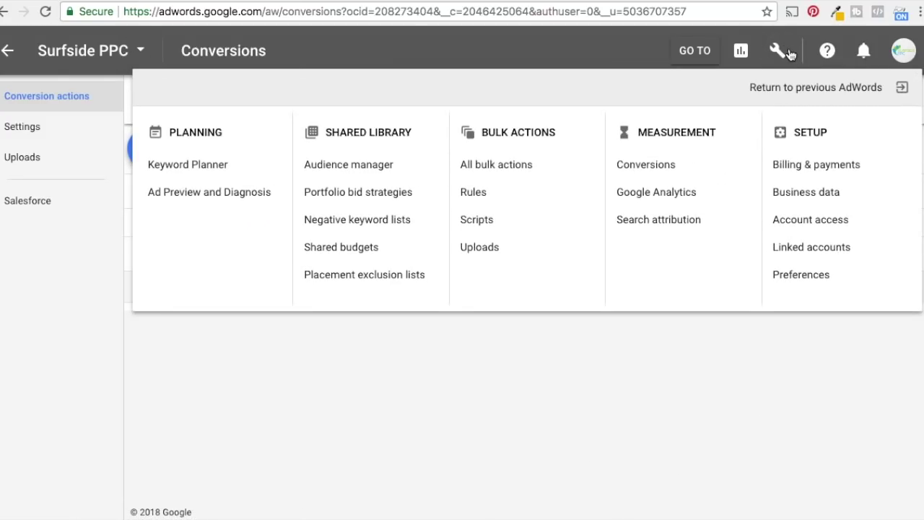
{"action": "left_click", "coordinate": [655, 167]}
{"action": "left_click", "coordinate": [149, 149]}
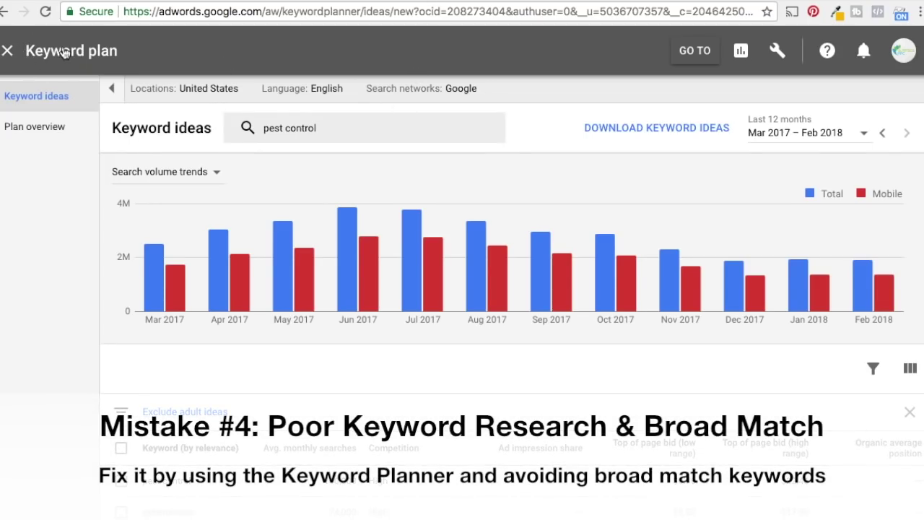
{"action": "left_click", "coordinate": [775, 61]}
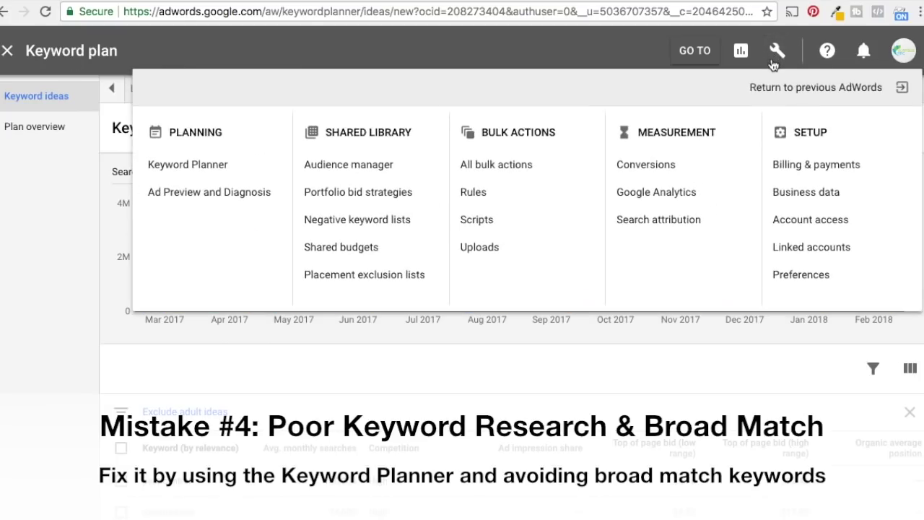
{"action": "left_click", "coordinate": [201, 176]}
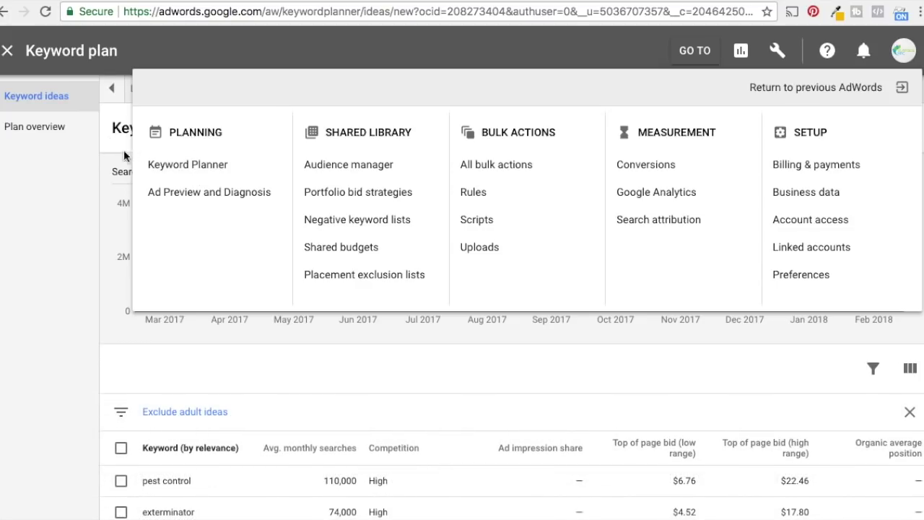
{"action": "left_click", "coordinate": [121, 157]}
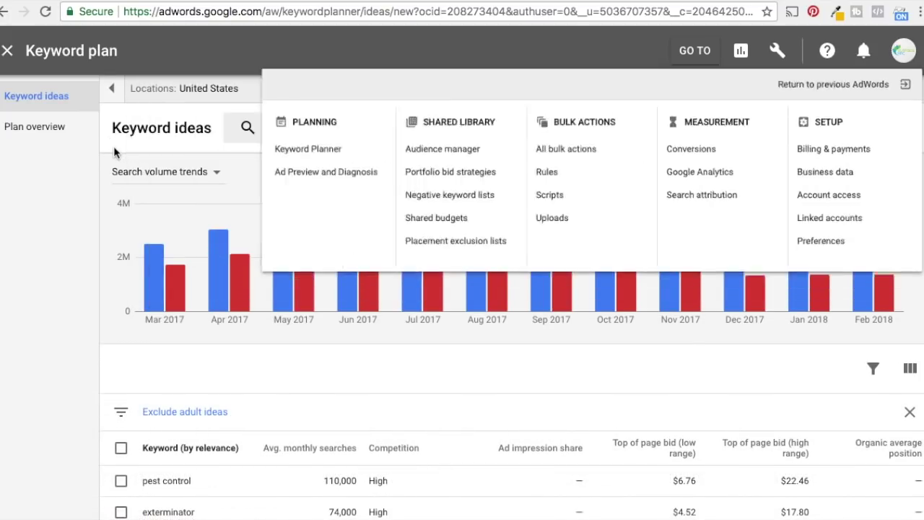
- Examine the pest control keyword ideas, including monthly search trends, average monthly searches, competition and top of page bids
{"action": "scroll", "coordinate": [410, 419], "scroll_direction": "down", "scroll_amount": 4}
{"action": "scroll", "coordinate": [409, 421], "scroll_direction": "up", "scroll_amount": 4}
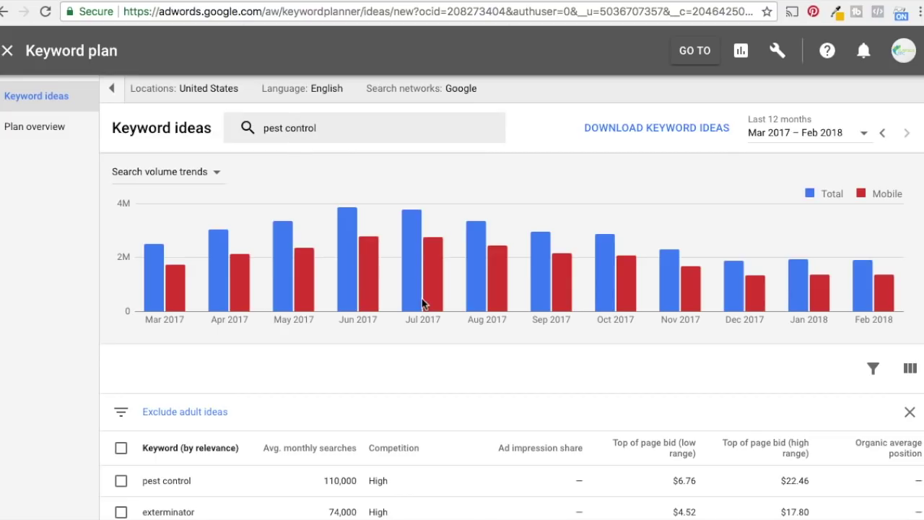
{"action": "scroll", "coordinate": [427, 325], "scroll_direction": "down", "scroll_amount": 1}
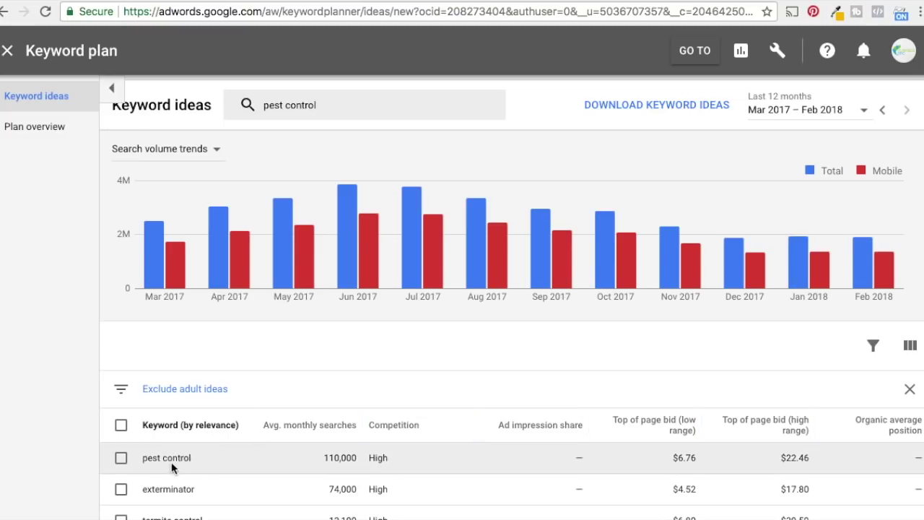
{"action": "left_click_drag", "start_coordinate": [143, 458], "coordinate": [192, 461]}
{"action": "scroll", "coordinate": [345, 359], "scroll_direction": "down", "scroll_amount": 3}
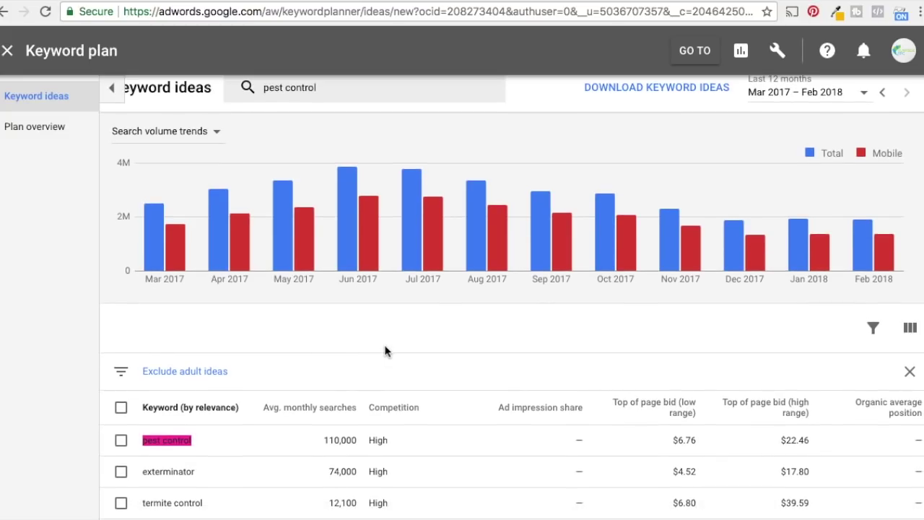
{"action": "left_click", "coordinate": [289, 313]}
{"action": "scroll", "coordinate": [186, 464], "scroll_direction": "down", "scroll_amount": 1}
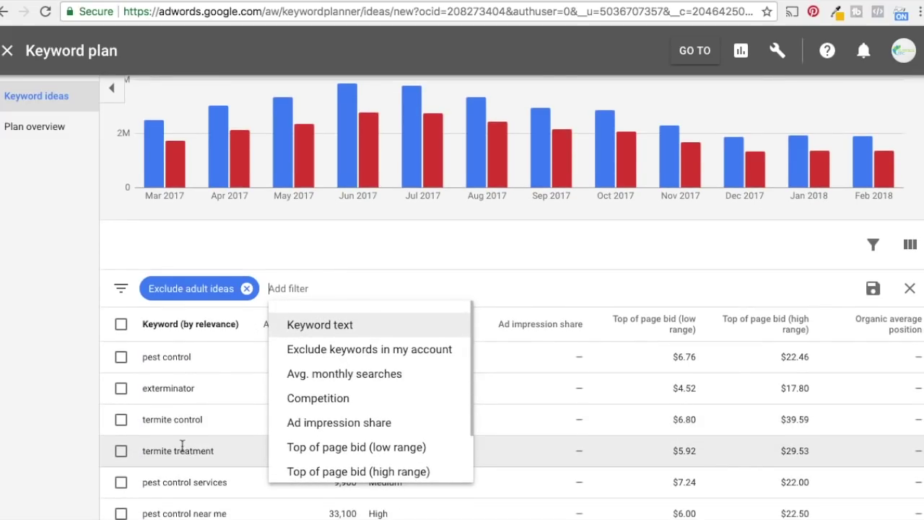
{"action": "scroll", "coordinate": [207, 206], "scroll_direction": "up", "scroll_amount": 3}
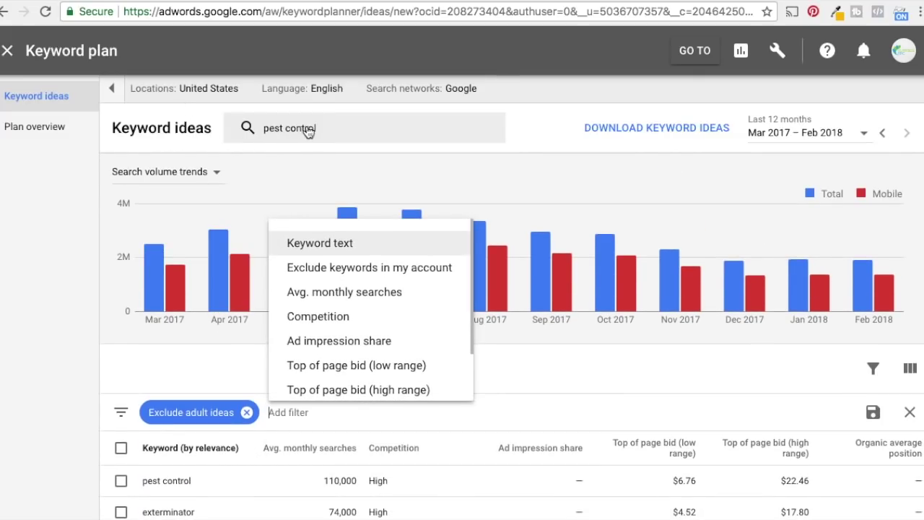
{"action": "left_click", "coordinate": [579, 382]}
{"action": "scroll", "coordinate": [520, 363], "scroll_direction": "down", "scroll_amount": 1}
{"action": "scroll", "coordinate": [519, 363], "scroll_direction": "down", "scroll_amount": 5}
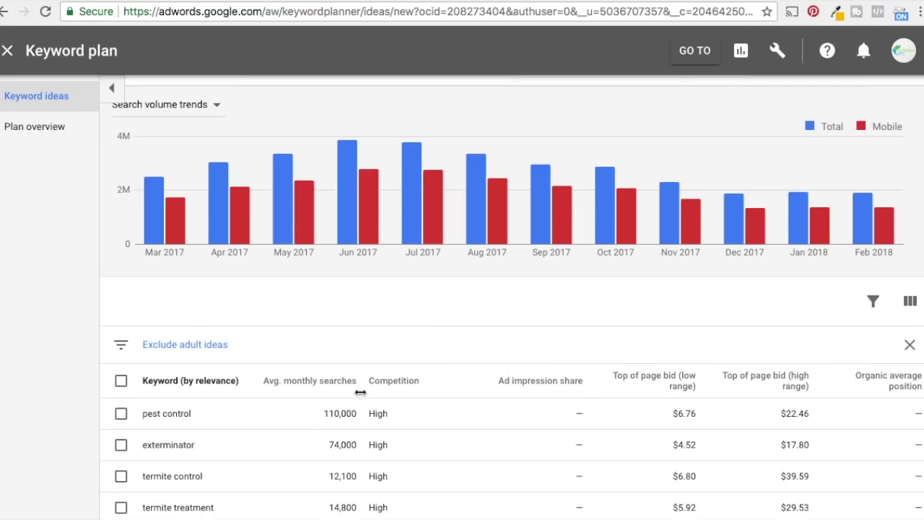
{"action": "scroll", "coordinate": [268, 360], "scroll_direction": "down", "scroll_amount": 1}
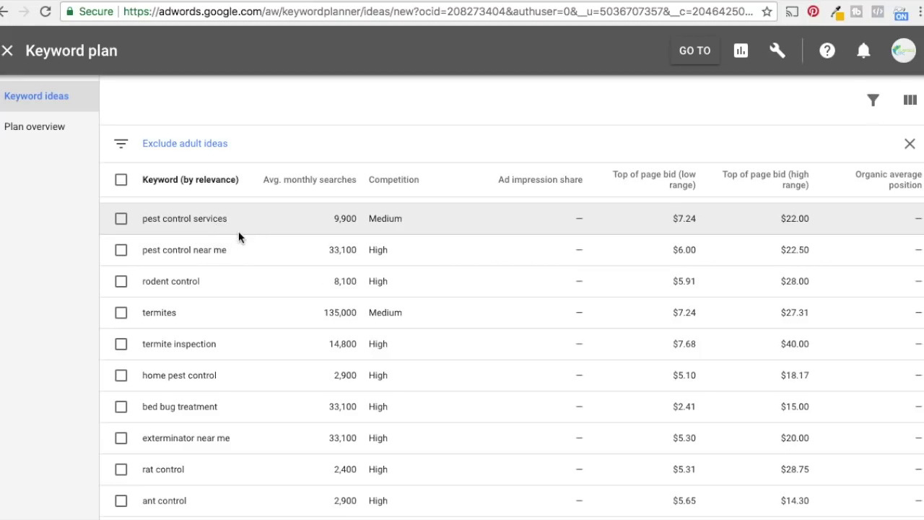
{"action": "scroll", "coordinate": [270, 252], "scroll_direction": "up", "scroll_amount": 5}
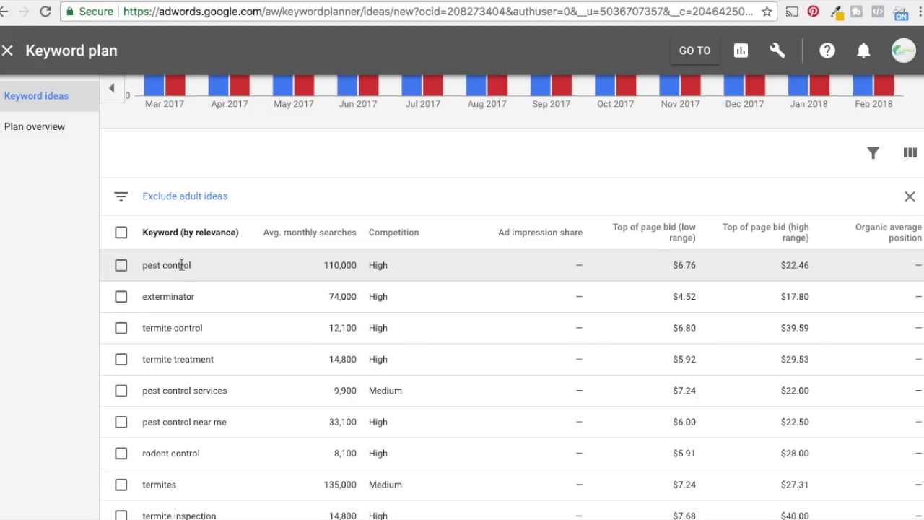
{"action": "scroll", "coordinate": [312, 155], "scroll_direction": "up", "scroll_amount": 3}
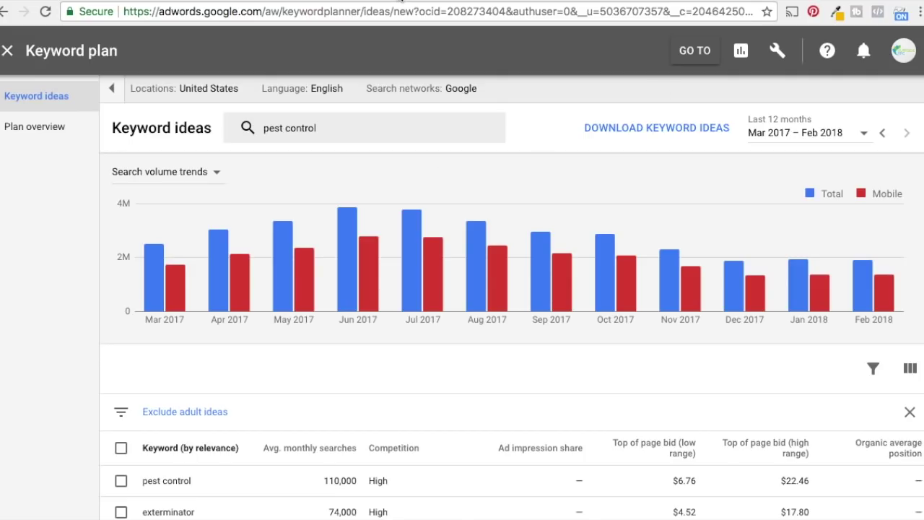
{"action": "left_click", "coordinate": [401, 2]}
- Select the keyword ideas pest control, exterminator, termite control, termite treatment and pest control services
{"action": "scroll", "coordinate": [394, 263], "scroll_direction": "down", "scroll_amount": 1}
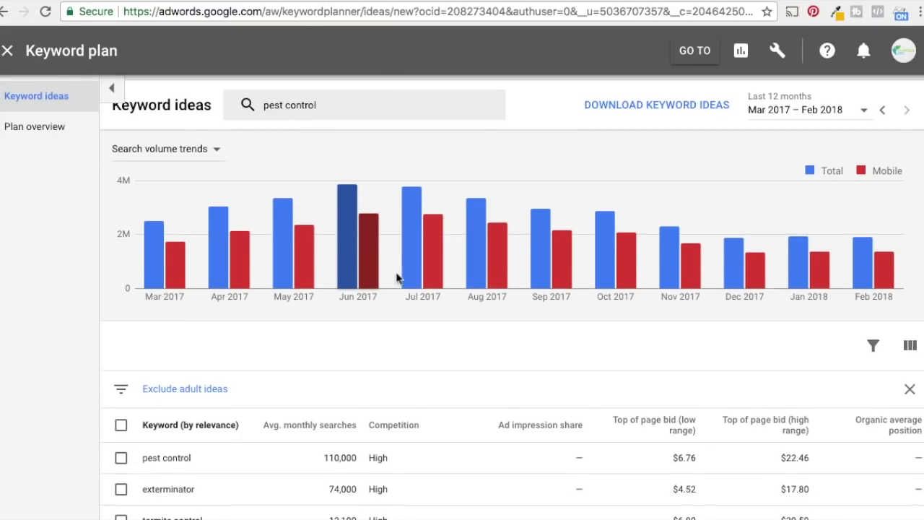
{"action": "scroll", "coordinate": [285, 466], "scroll_direction": "down", "scroll_amount": 3}
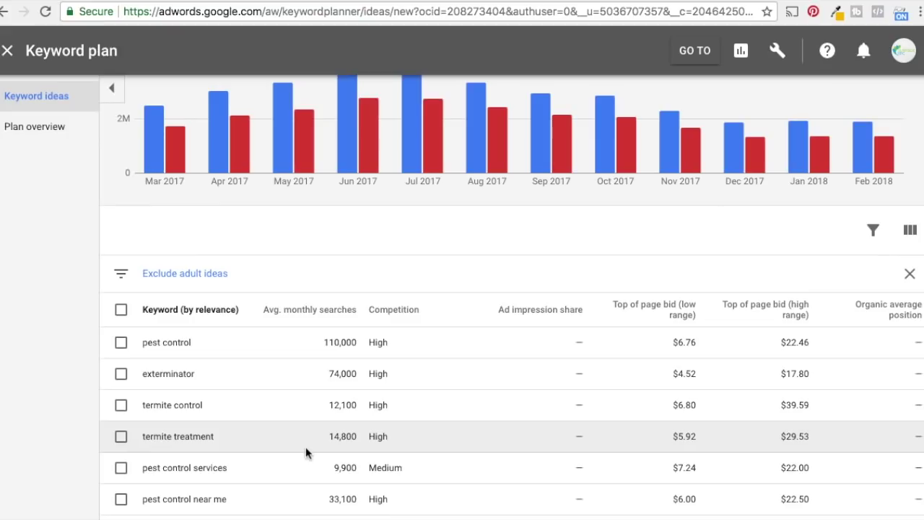
{"action": "left_click", "coordinate": [121, 342]}
{"action": "left_click", "coordinate": [121, 374]}
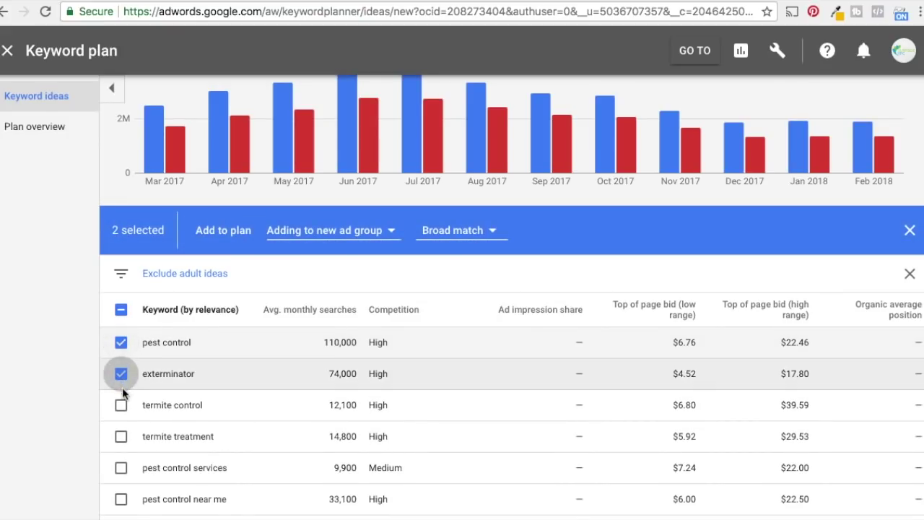
{"action": "left_click", "coordinate": [121, 405]}
{"action": "left_click", "coordinate": [121, 436]}
{"action": "left_click", "coordinate": [121, 467]}
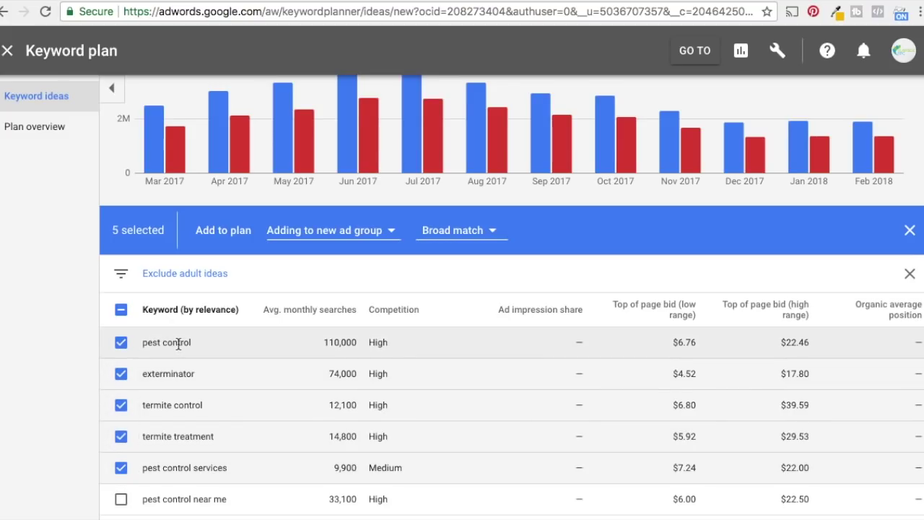
- Look through further keyword ideas, check the new ad group option for the selected keywords and cancel it
{"action": "scroll", "coordinate": [179, 344], "scroll_direction": "down", "scroll_amount": 2}
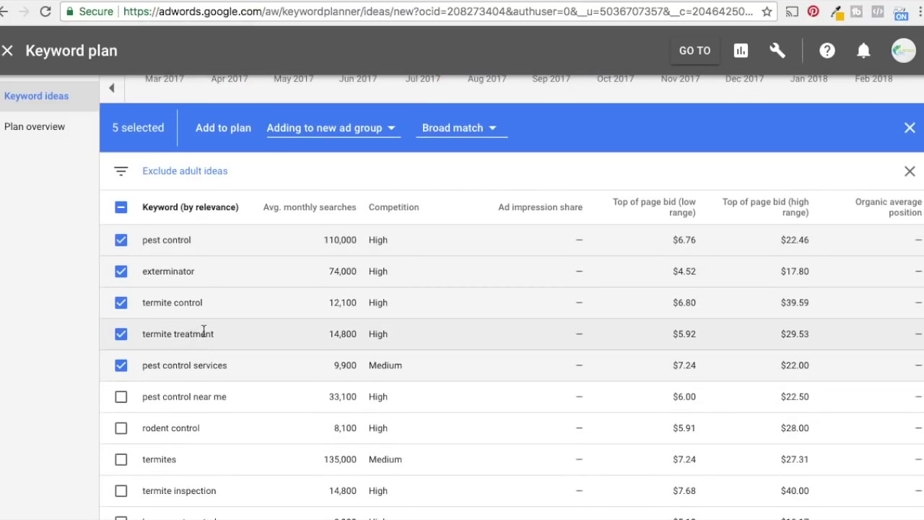
{"action": "scroll", "coordinate": [204, 331], "scroll_direction": "down", "scroll_amount": 1}
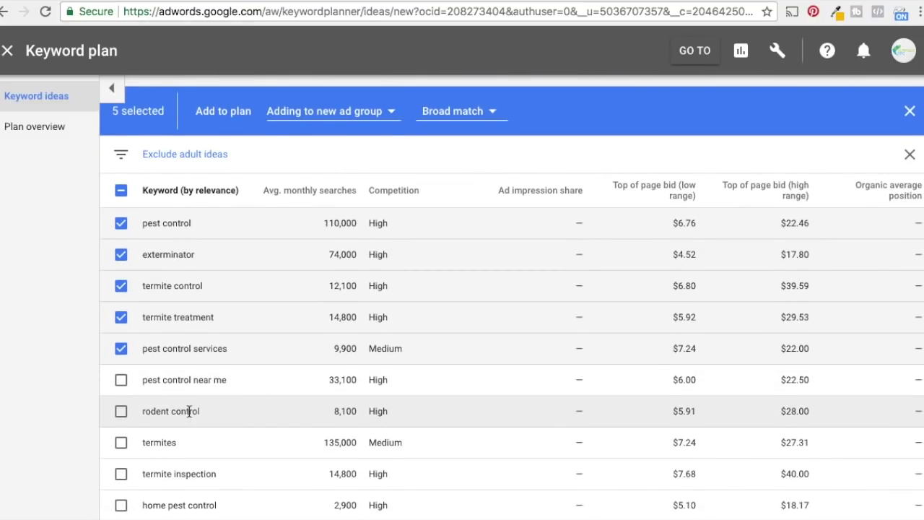
{"action": "scroll", "coordinate": [189, 413], "scroll_direction": "down", "scroll_amount": 1}
{"action": "scroll", "coordinate": [190, 433], "scroll_direction": "down", "scroll_amount": 1}
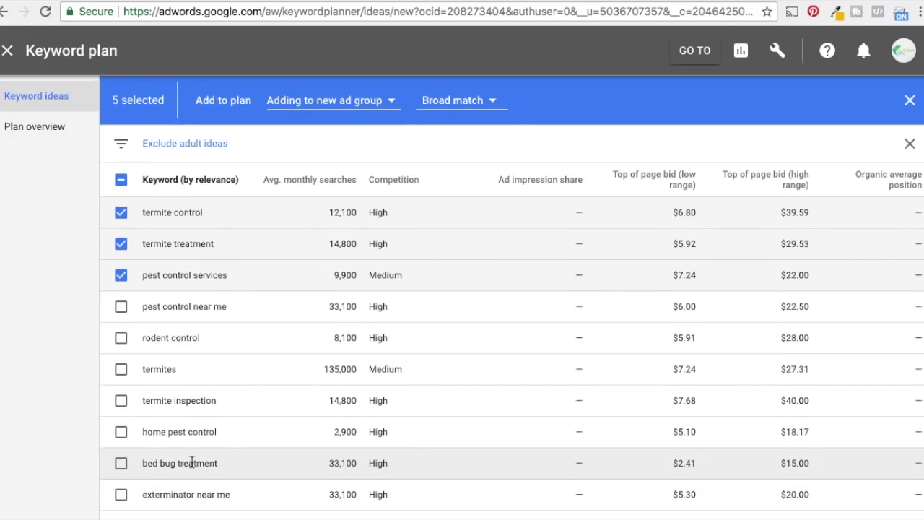
{"action": "scroll", "coordinate": [226, 422], "scroll_direction": "up", "scroll_amount": 2}
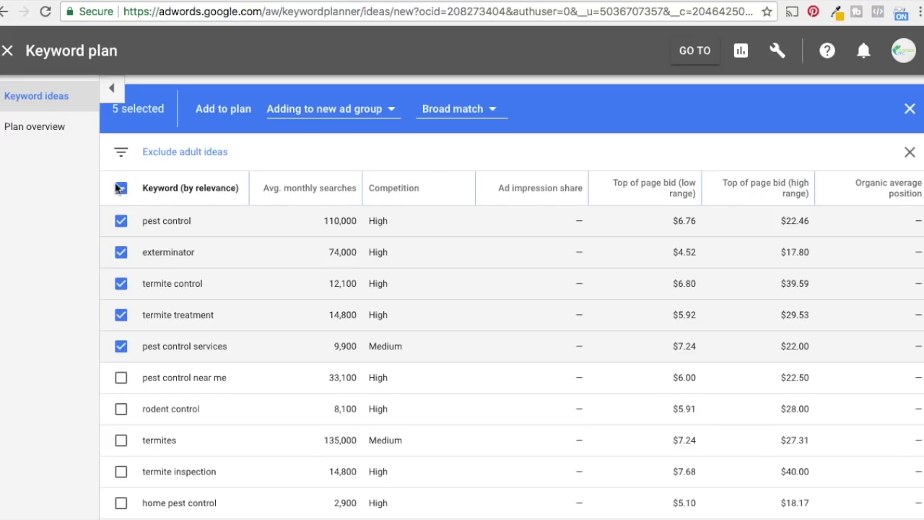
{"action": "left_click", "coordinate": [346, 107]}
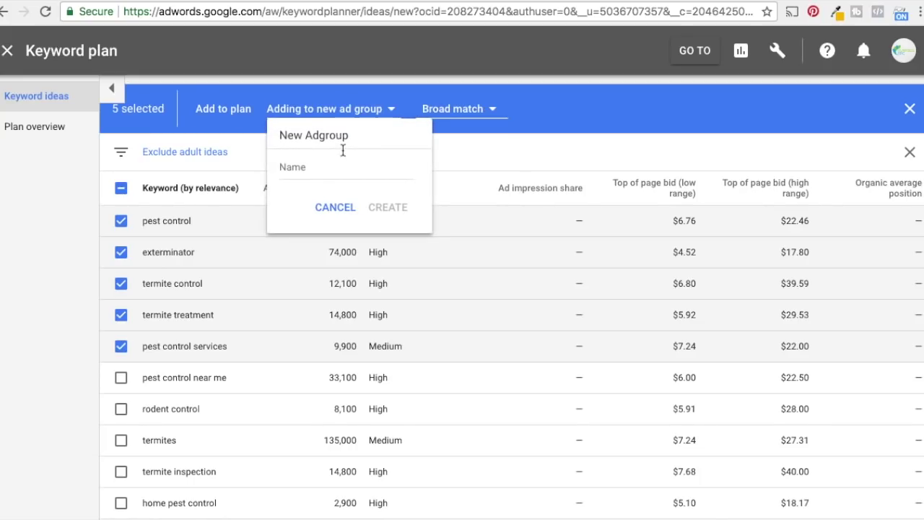
{"action": "left_click", "coordinate": [335, 209]}
- Replace the selection with only pest control, pest control services, pest control near me and home pest control
{"action": "left_click", "coordinate": [121, 188]}
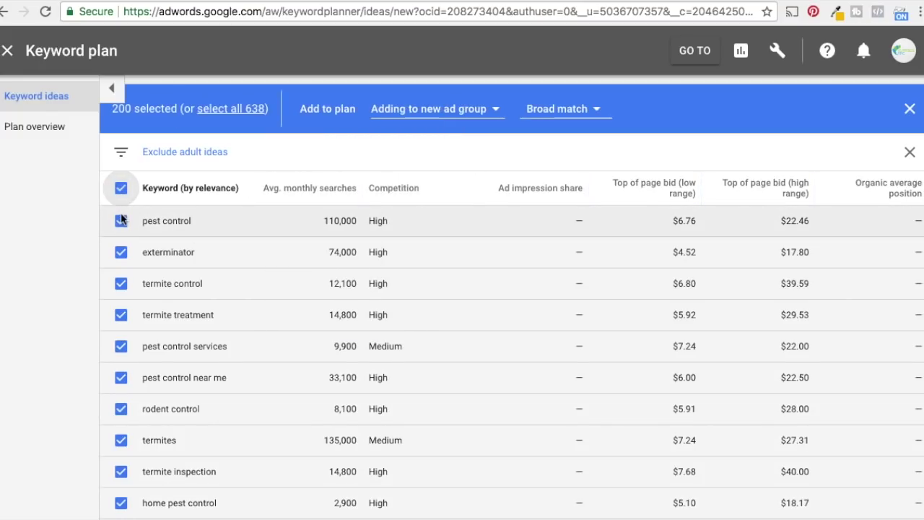
{"action": "left_click", "coordinate": [122, 221]}
{"action": "left_click", "coordinate": [121, 221]}
{"action": "left_click", "coordinate": [121, 348]}
{"action": "left_click", "coordinate": [120, 377]}
{"action": "left_click", "coordinate": [121, 503]}
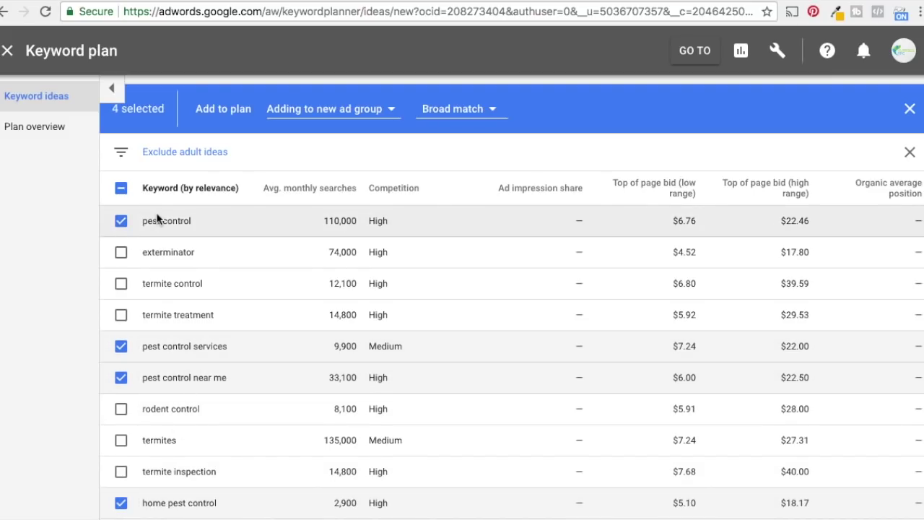
- Check the new ad group naming option and set the match type for the selected keywords to Phrase match
{"action": "left_click", "coordinate": [370, 114]}
{"action": "left_click", "coordinate": [359, 167]}
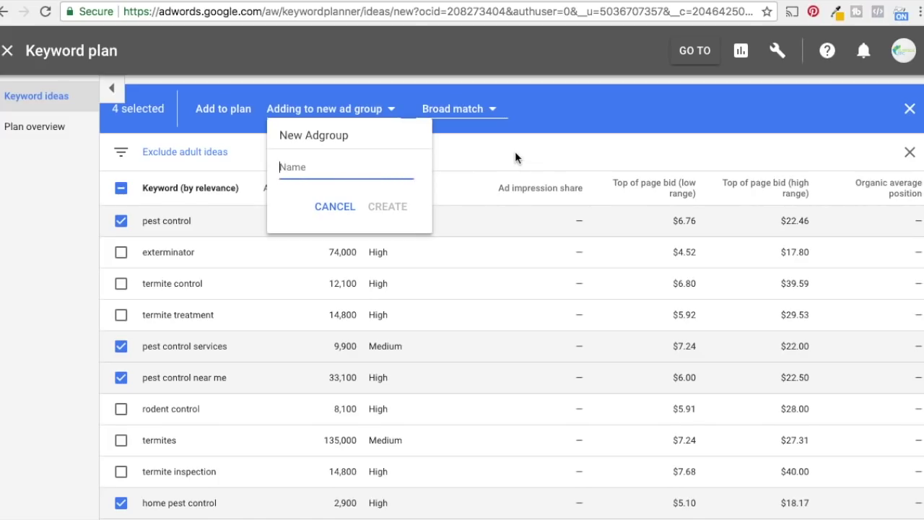
{"action": "left_click", "coordinate": [472, 110]}
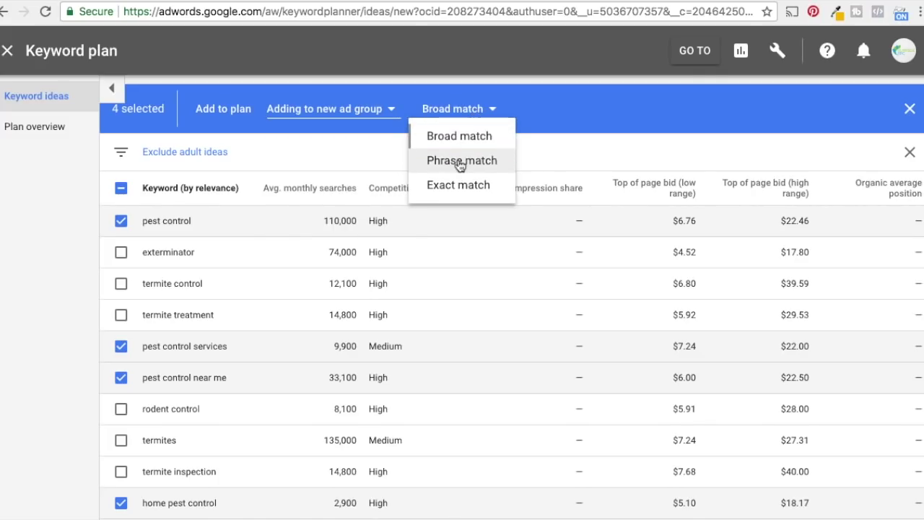
{"action": "left_click", "coordinate": [459, 160]}
{"action": "left_click", "coordinate": [469, 113]}
{"action": "left_click", "coordinate": [460, 186]}
{"action": "left_click", "coordinate": [464, 116]}
{"action": "left_click", "coordinate": [458, 159]}
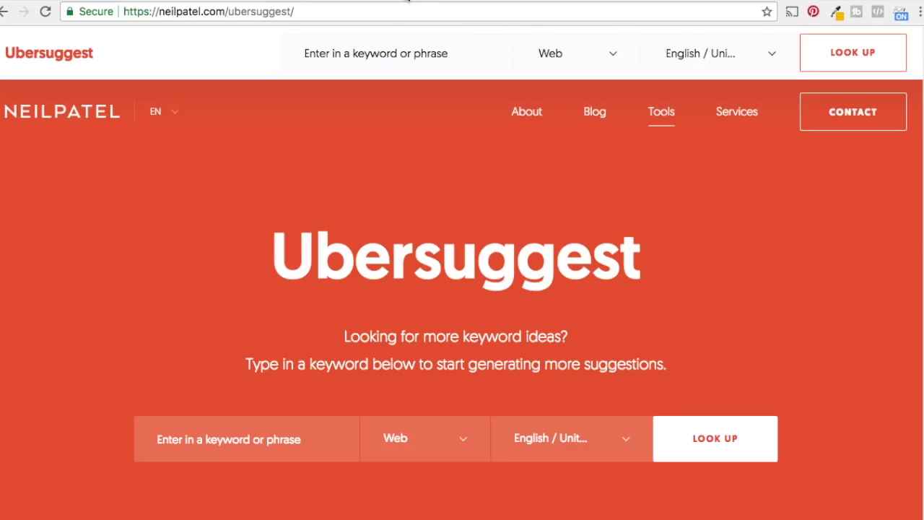
- Look over the Ubersuggest page as another source of keyword ideas
{"action": "scroll", "coordinate": [388, 208], "scroll_direction": "down", "scroll_amount": 10}
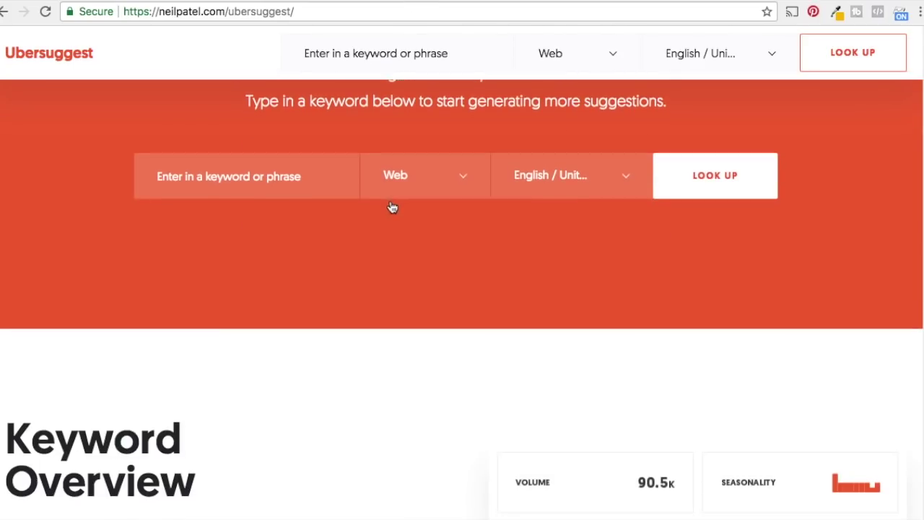
{"action": "scroll", "coordinate": [346, 348], "scroll_direction": "up", "scroll_amount": 8}
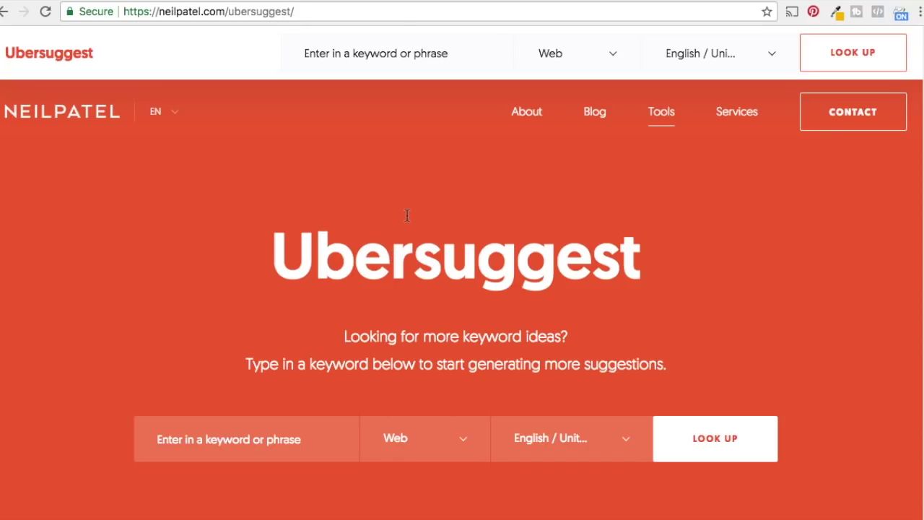
- List the bid strategies in the Newsletter and Free eBook campaign settings and check the top of page bid ranges in the keyword plan
{"action": "left_click", "coordinate": [549, 1]}
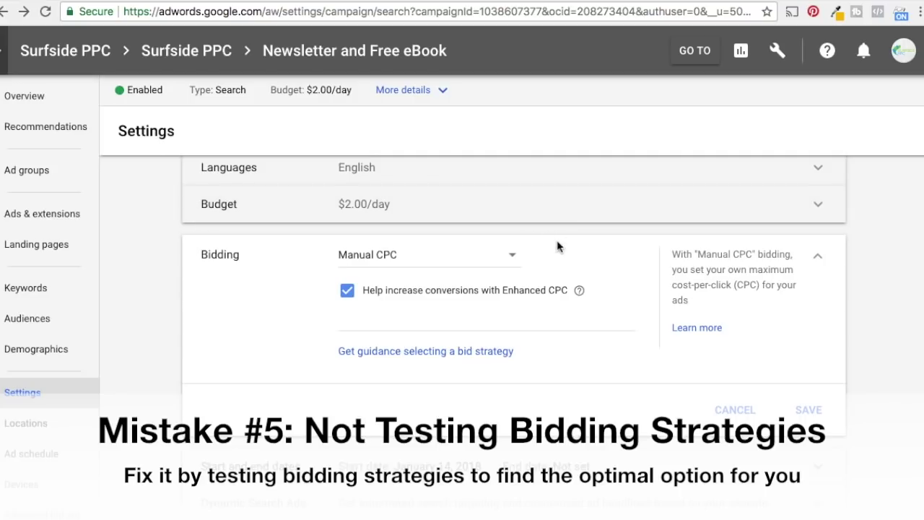
{"action": "left_click", "coordinate": [502, 262]}
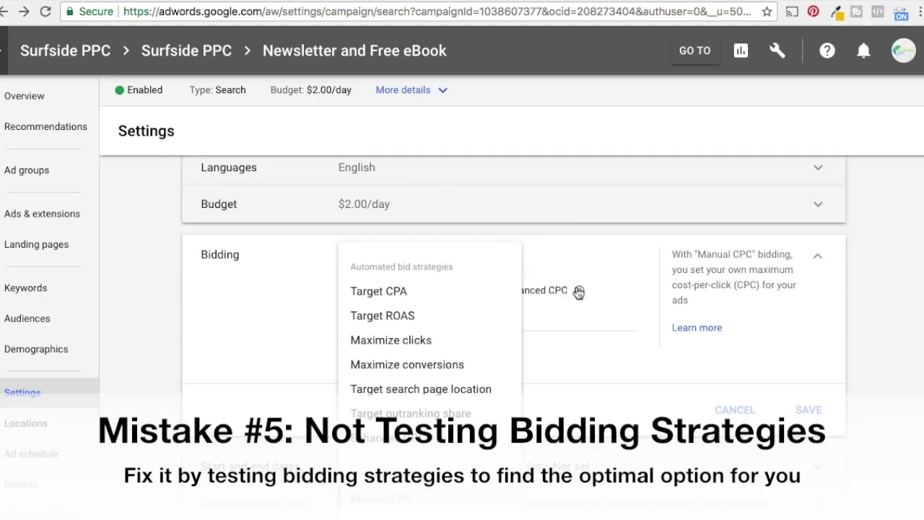
{"action": "scroll", "coordinate": [584, 291], "scroll_direction": "down", "scroll_amount": 2}
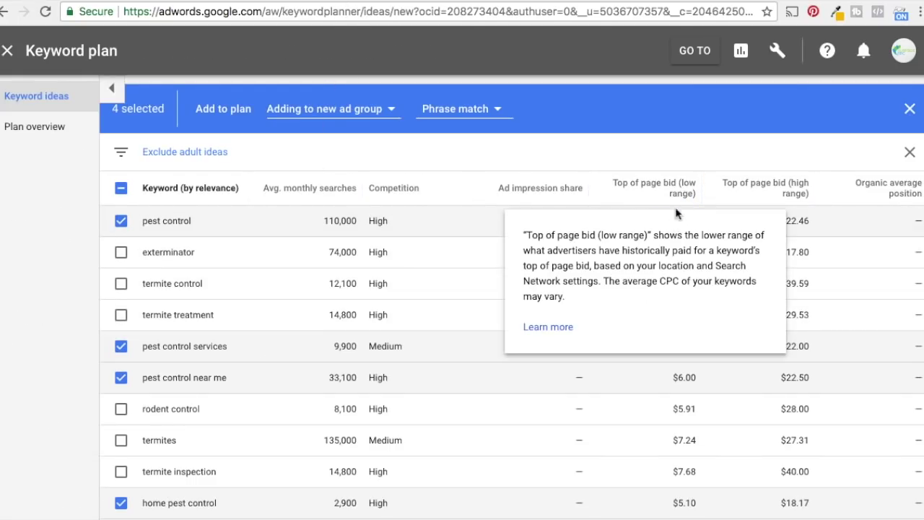
{"action": "left_click", "coordinate": [747, 152]}
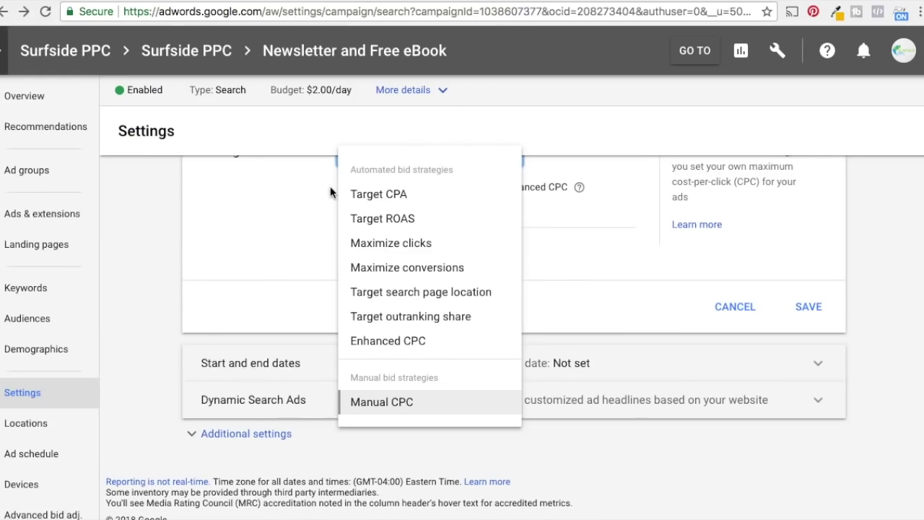
- Compare Target CPA, Target ROAS and the other bid strategies in the campaign's Bidding setting and close the list
{"action": "scroll", "coordinate": [252, 259], "scroll_direction": "up", "scroll_amount": 1}
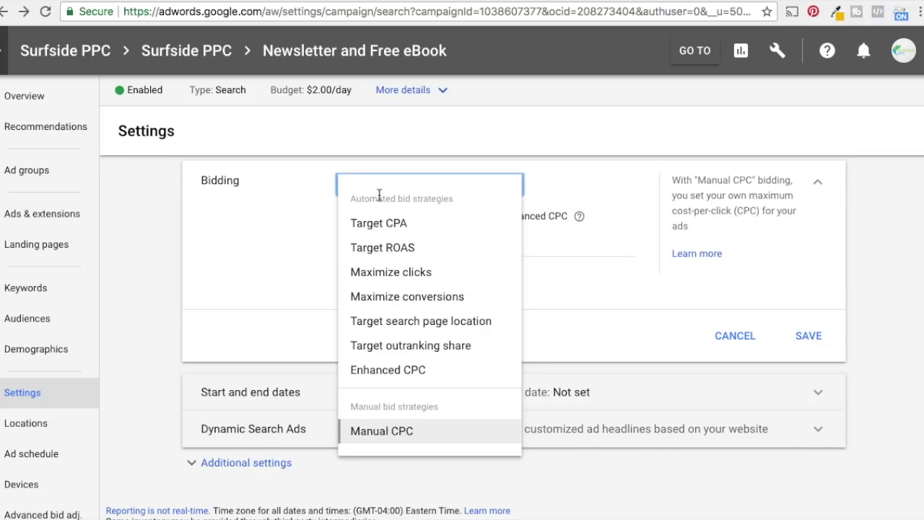
{"action": "scroll", "coordinate": [267, 278], "scroll_direction": "down", "scroll_amount": 1}
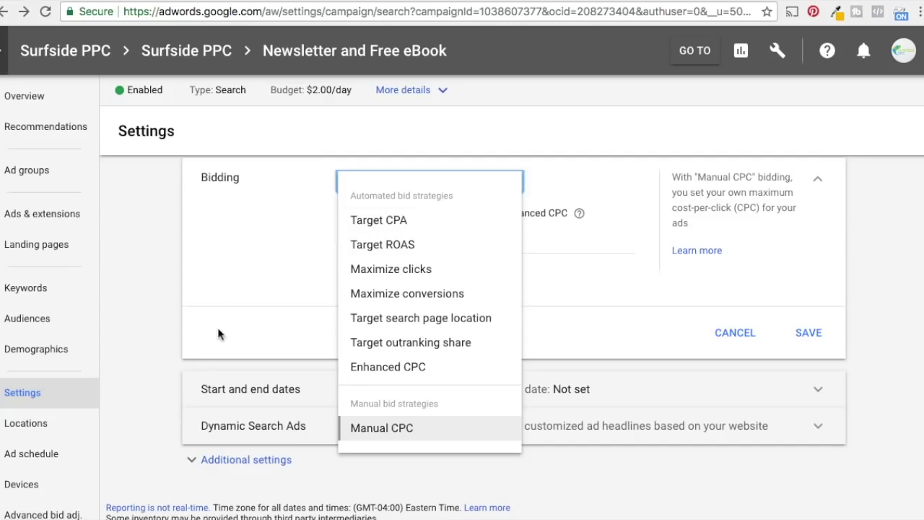
{"action": "left_click", "coordinate": [258, 264]}
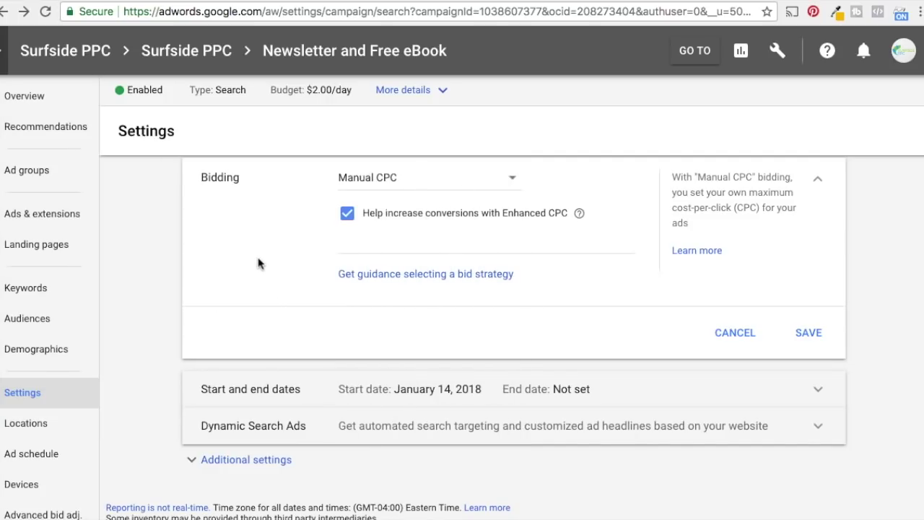
{"action": "left_click", "coordinate": [396, 177]}
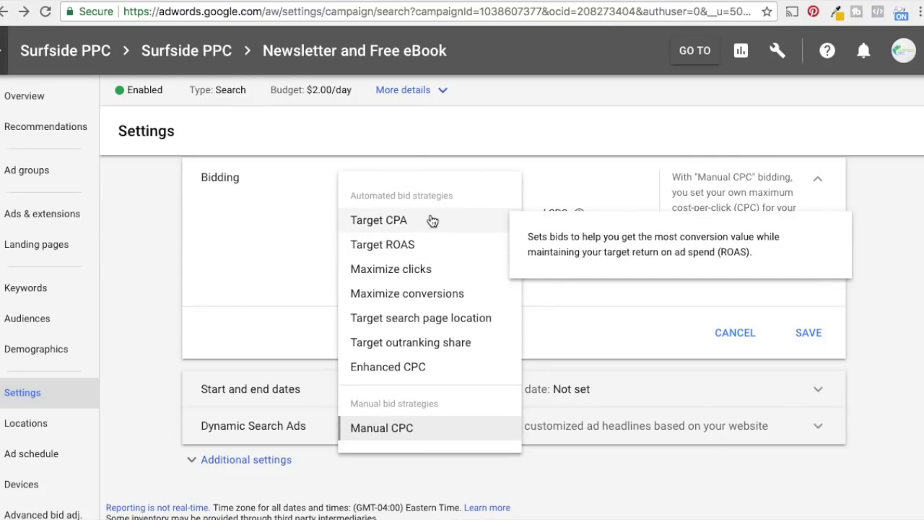
{"action": "left_click", "coordinate": [594, 184]}
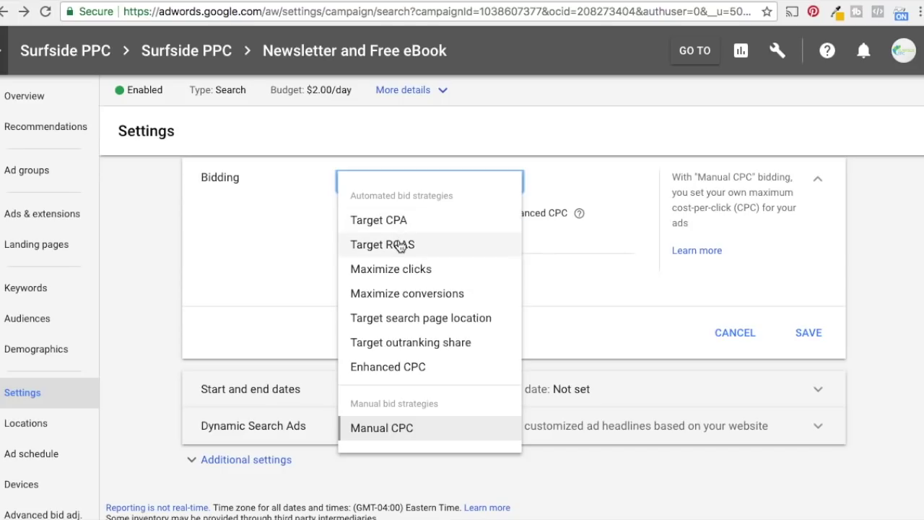
{"action": "left_click", "coordinate": [329, 204]}
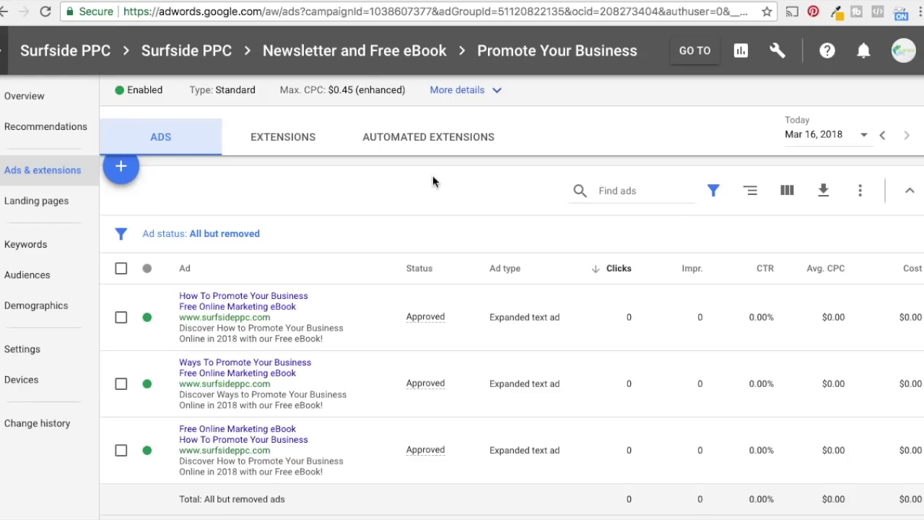
- Select the third ad in the Promote Your Business ad group, view the ad group's extensions and start adding a new one
{"action": "left_click", "coordinate": [120, 451]}
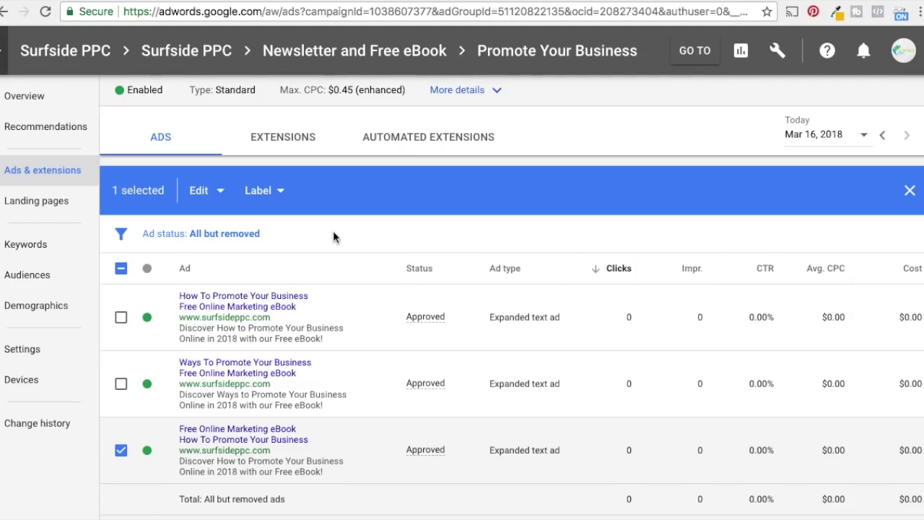
{"action": "left_click", "coordinate": [255, 147]}
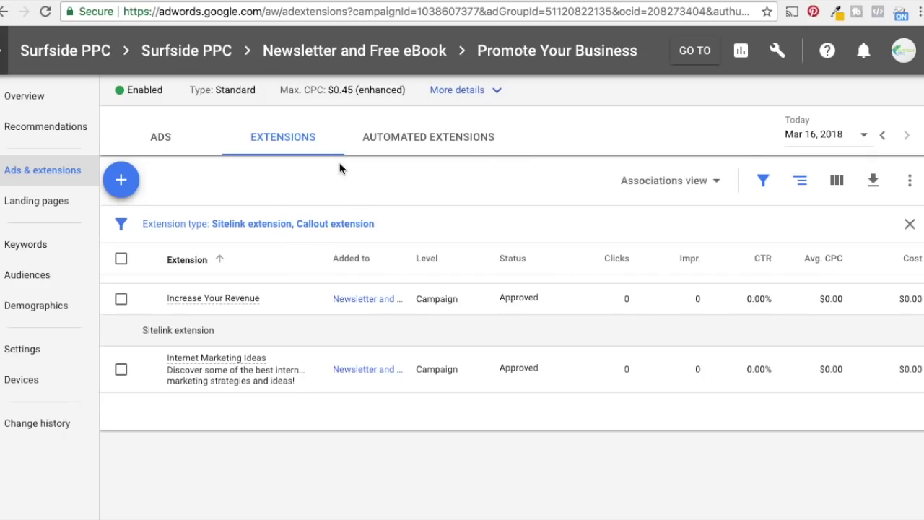
{"action": "left_click", "coordinate": [123, 181]}
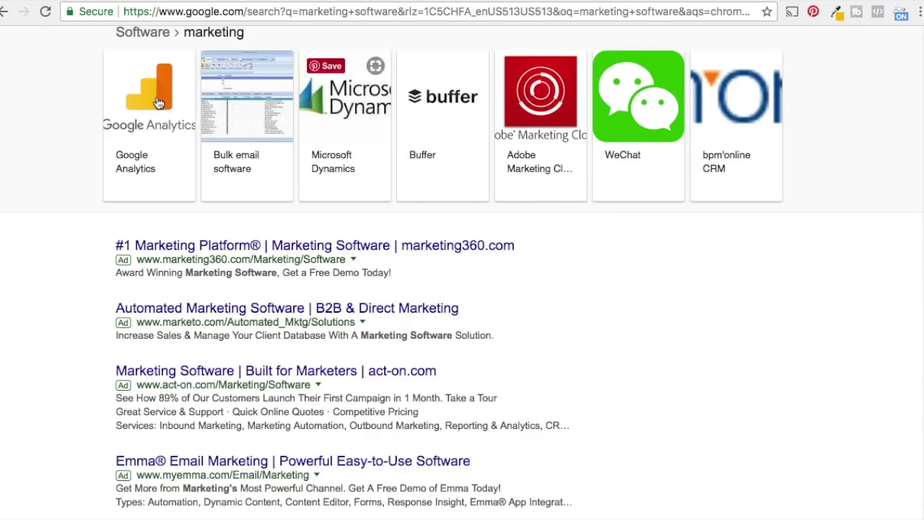
- On the Google results page for marketing software, look over the ads and highlight the marketing360.com ad's description line
{"action": "scroll", "coordinate": [81, 77], "scroll_direction": "up", "scroll_amount": 1}
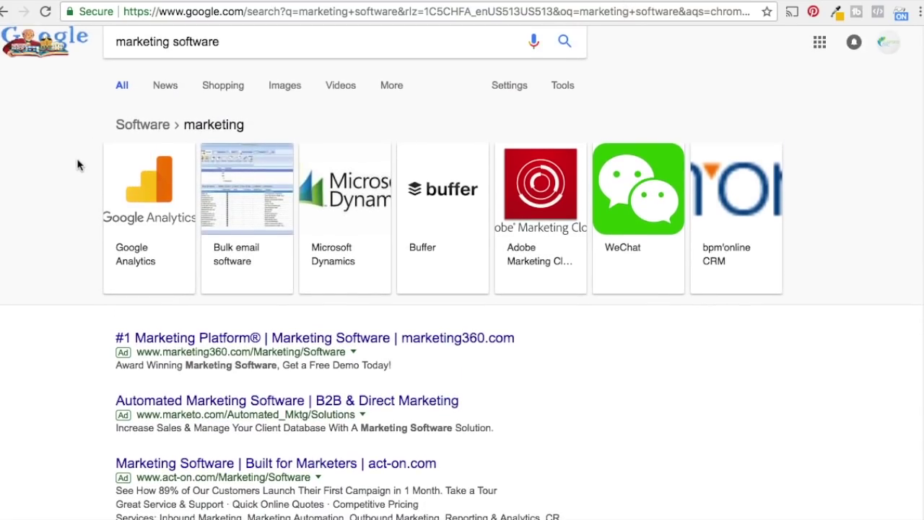
{"action": "scroll", "coordinate": [69, 173], "scroll_direction": "down", "scroll_amount": 2}
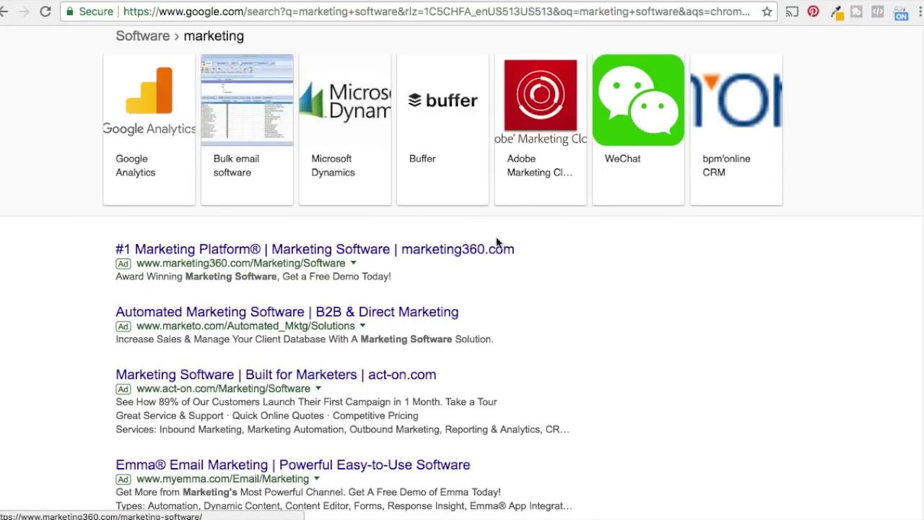
{"action": "left_click_drag", "start_coordinate": [169, 276], "coordinate": [398, 281]}
{"action": "left_click", "coordinate": [436, 288]}
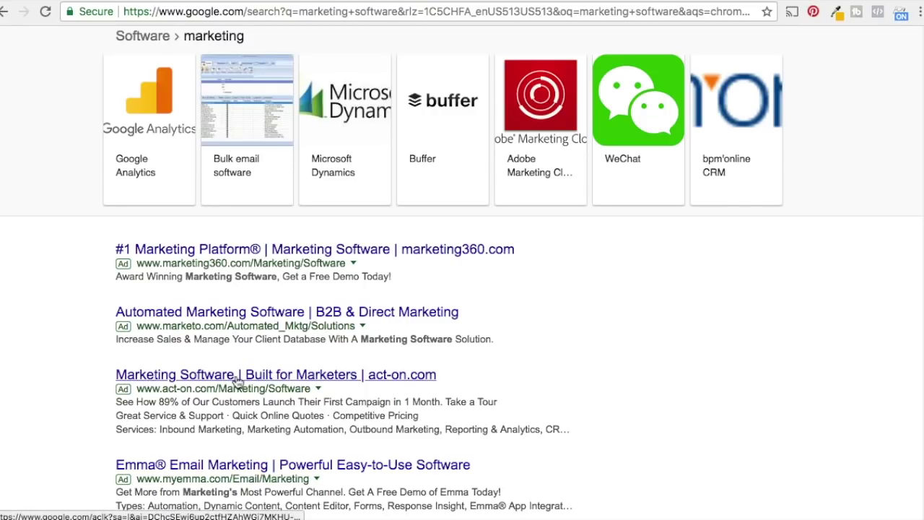
- Highlight the act-on.com ad's description, callout and Services lines in turn and compare them with the neighbouring ads
{"action": "left_click_drag", "start_coordinate": [117, 401], "coordinate": [317, 401]}
{"action": "left_click_drag", "start_coordinate": [109, 421], "coordinate": [397, 417]}
{"action": "left_click", "coordinate": [312, 413]}
{"action": "left_click_drag", "start_coordinate": [116, 430], "coordinate": [347, 430]}
{"action": "left_click", "coordinate": [372, 419]}
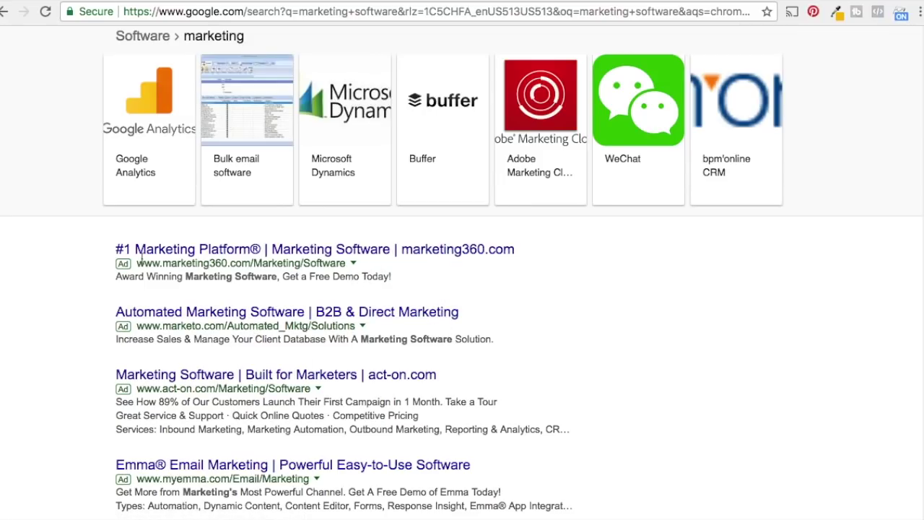
{"action": "scroll", "coordinate": [81, 304], "scroll_direction": "down", "scroll_amount": 1}
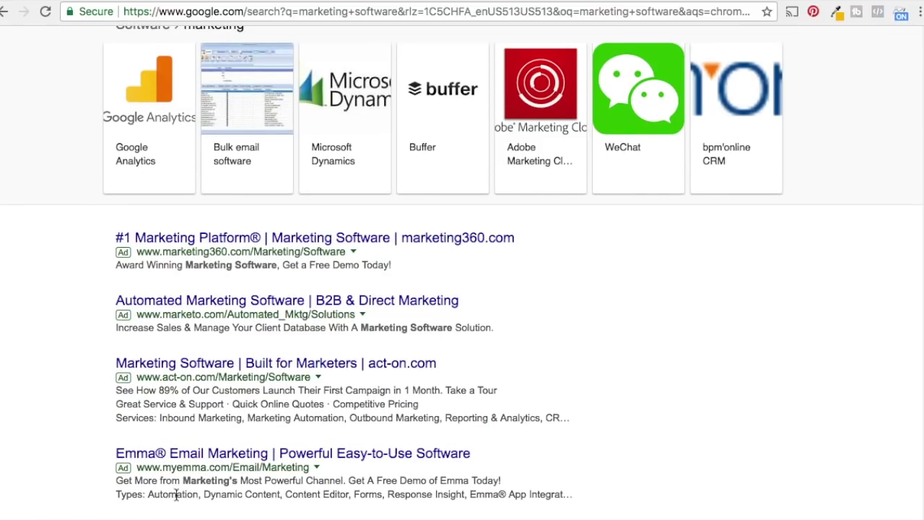
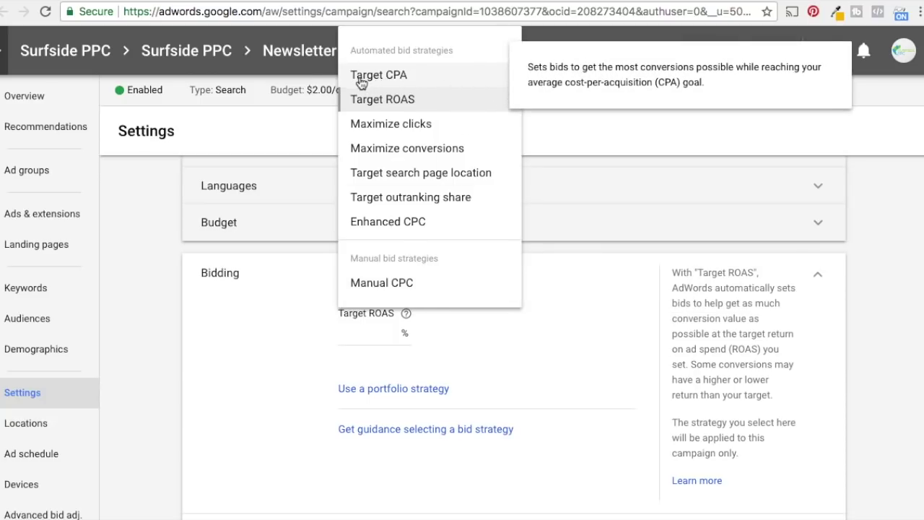
- Set the Newsletter and Free eBook campaign's bid strategy to Target CPA with a target of $5.00
{"action": "left_click", "coordinate": [408, 81]}
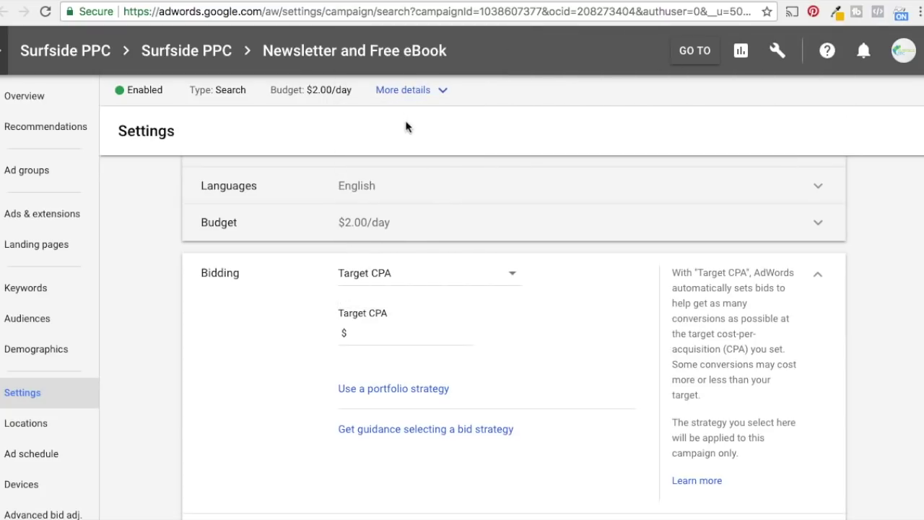
{"action": "left_click", "coordinate": [385, 333]}
{"action": "type", "text": "5.00"}
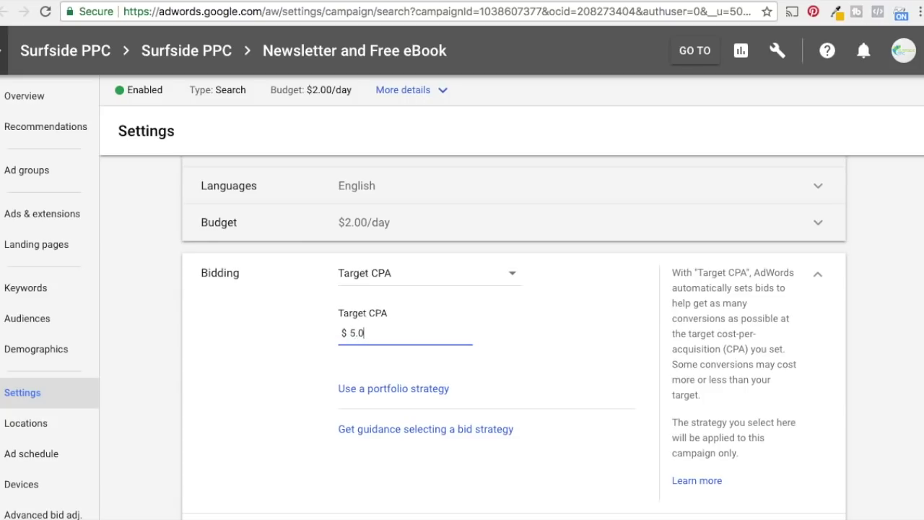
{"action": "left_click", "coordinate": [656, 301]}
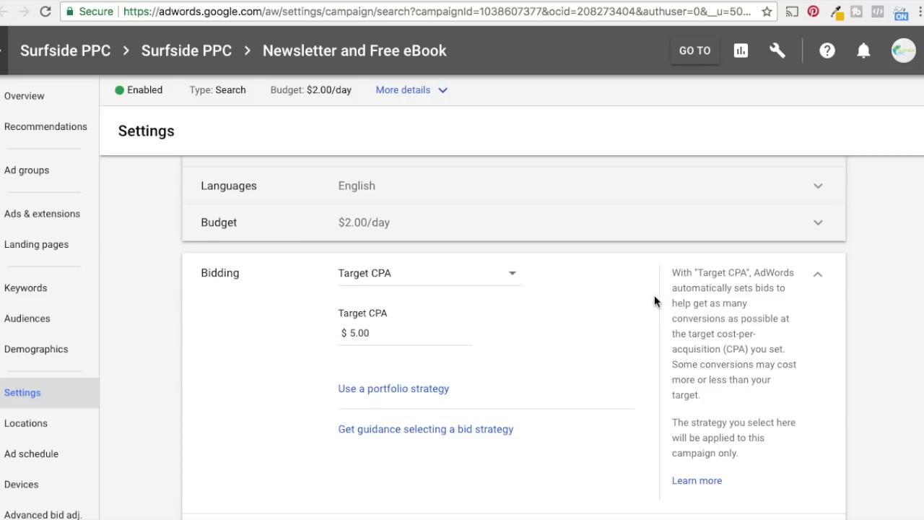